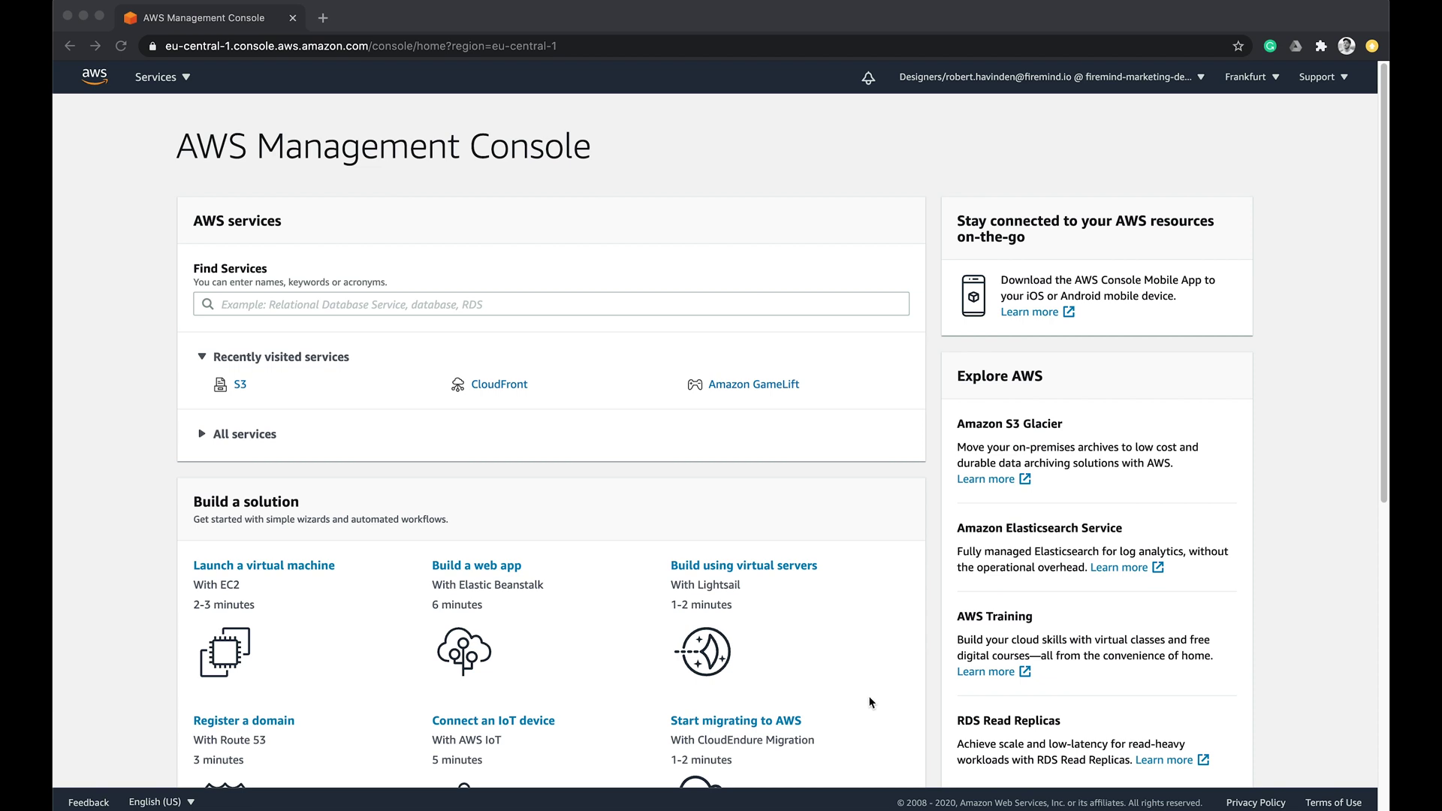
Search the AWS services for 'Sumerian' and open Amazon Sumerian
left_click(636, 302)
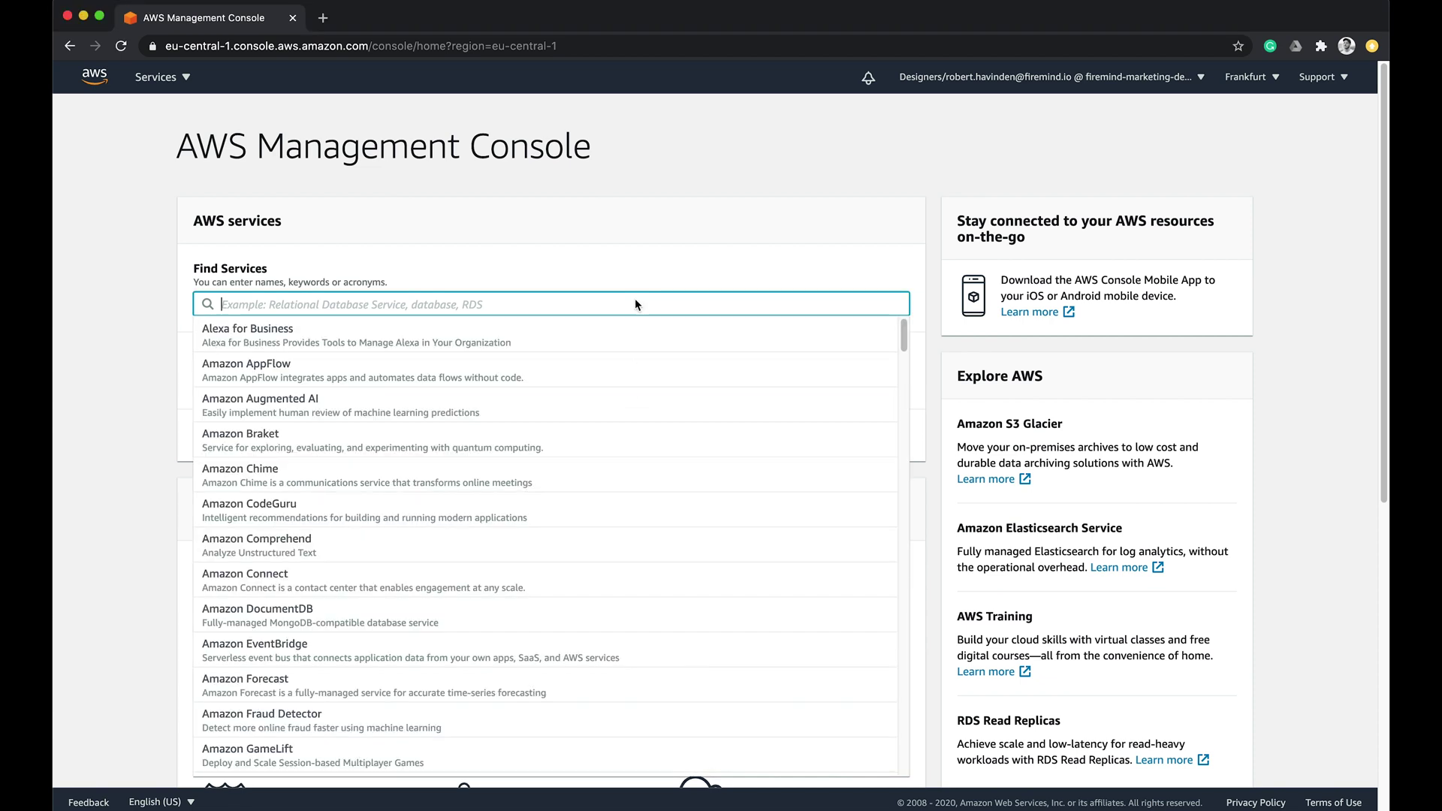
type("Sumerian")
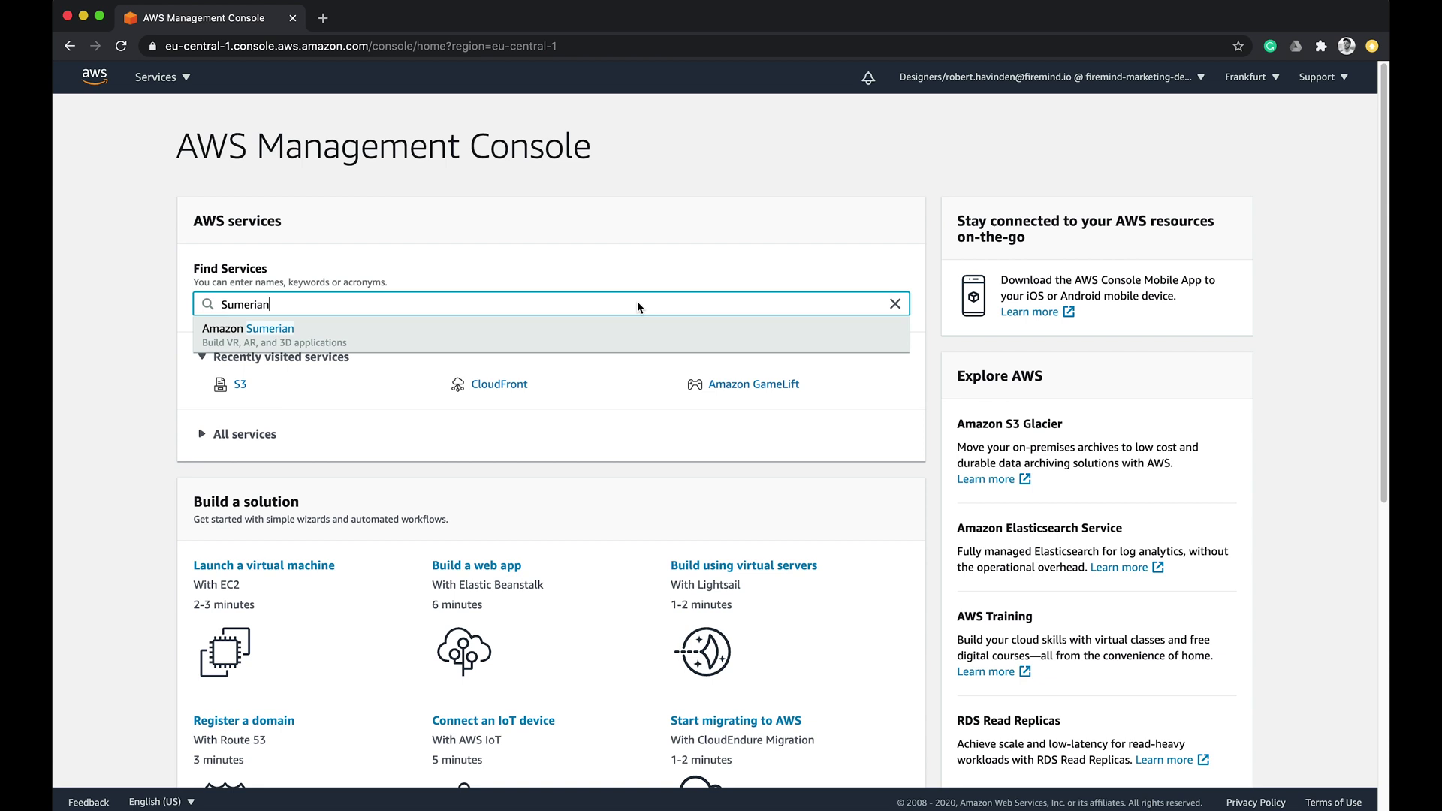
left_click(608, 329)
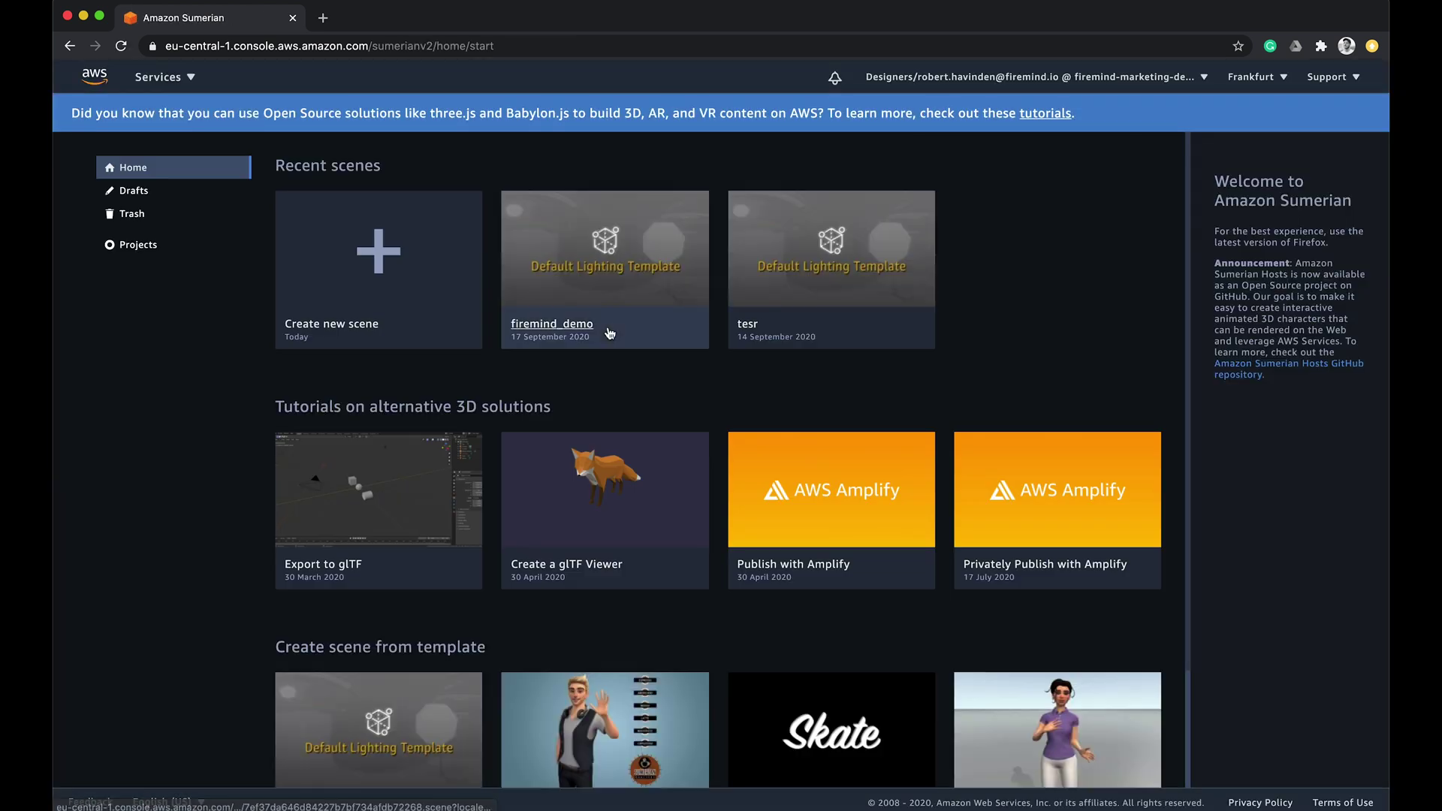
Create a new scene named firemind_demo_2020
left_click(392, 264)
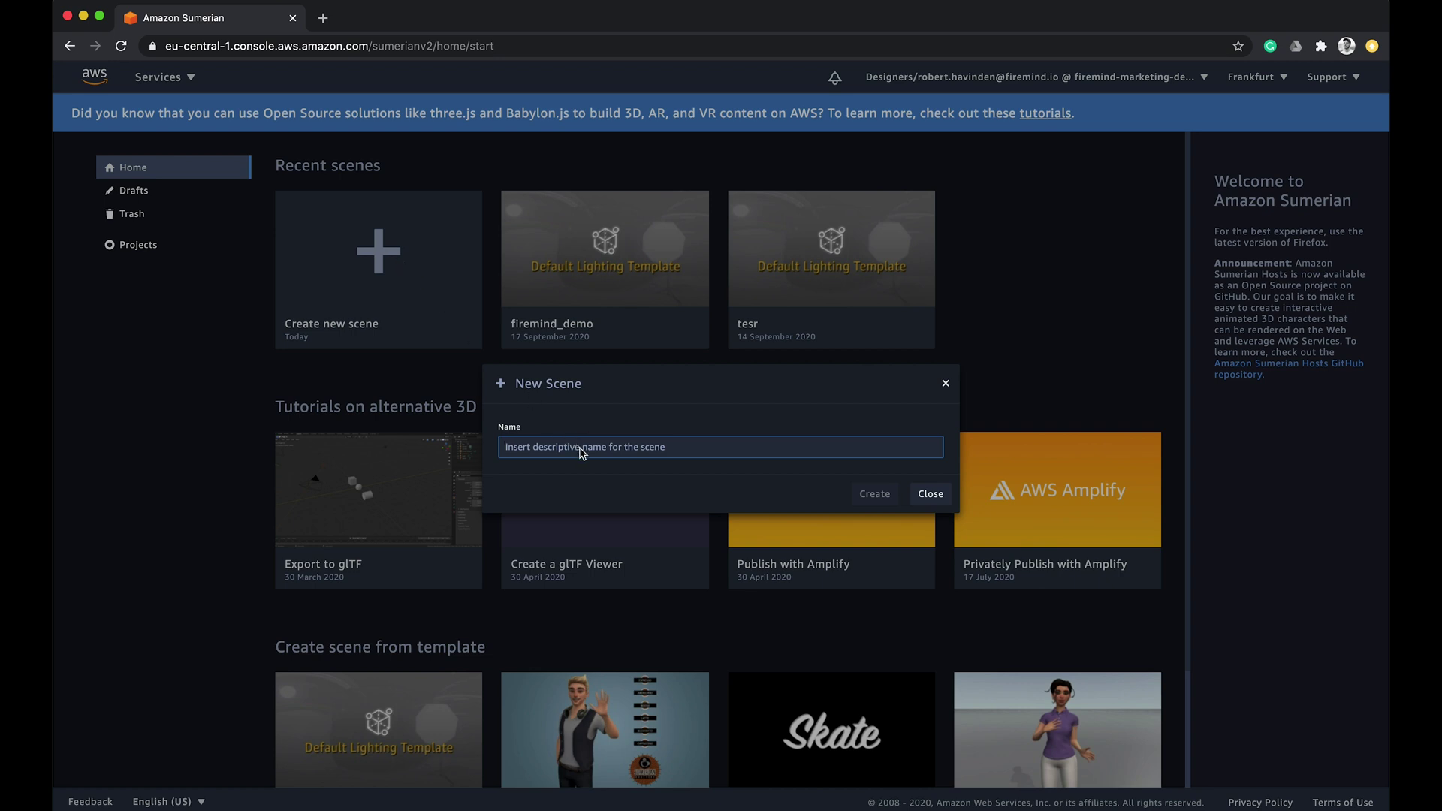
left_click(579, 447)
type("firemind_de")
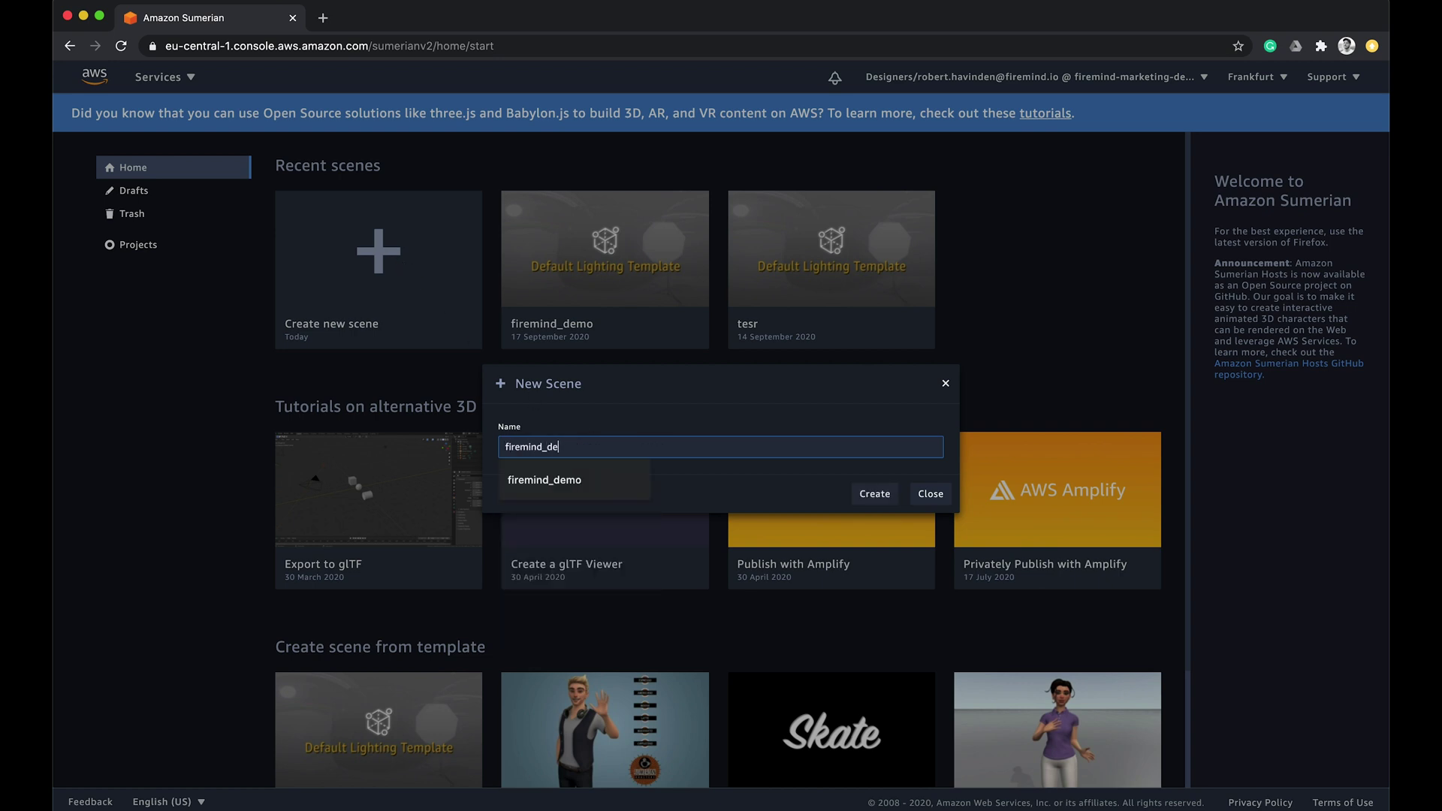
type("mo_2020")
key("Return")
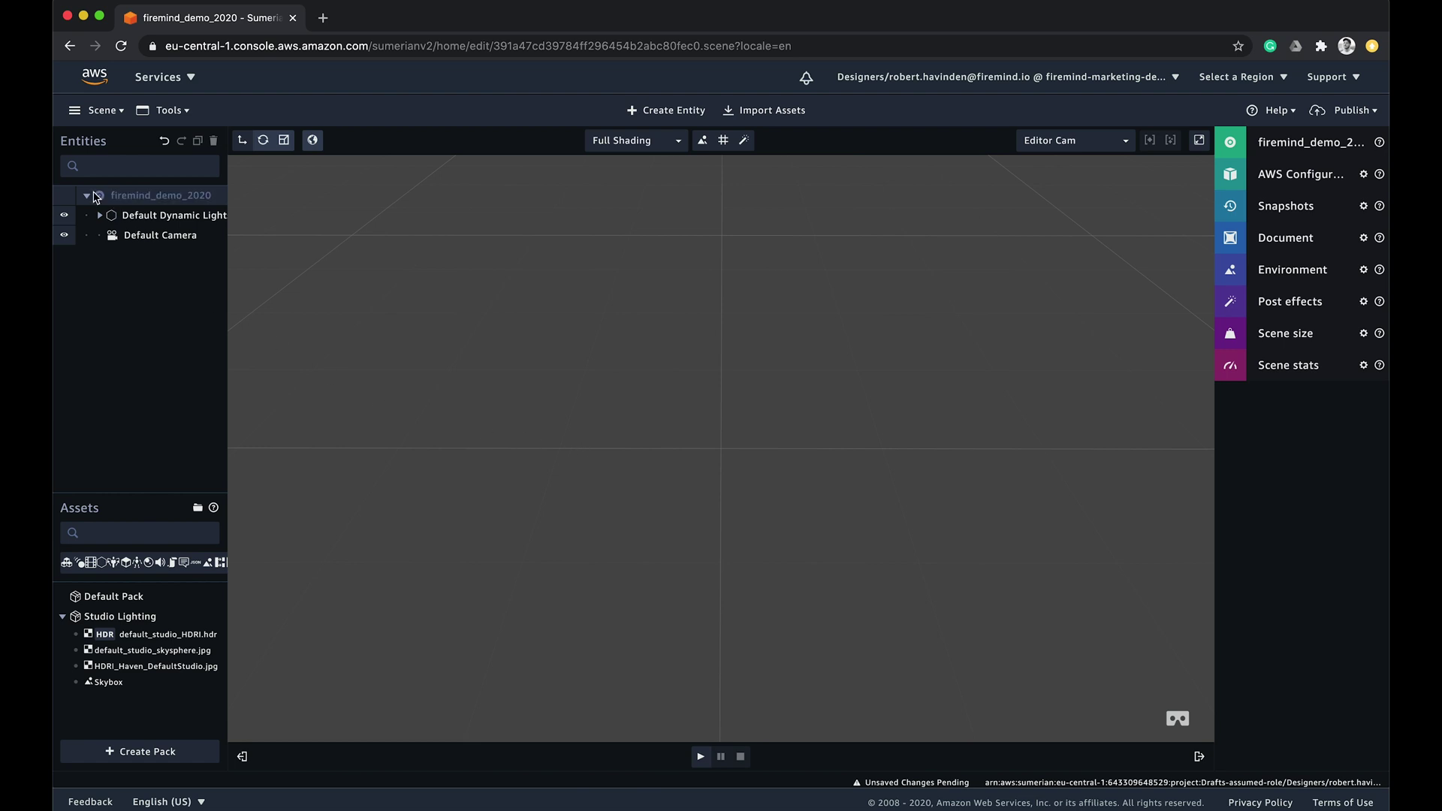
Expand Default Dynamic Light to show its Key and Rim lights, then orbit the view
left_click(100, 216)
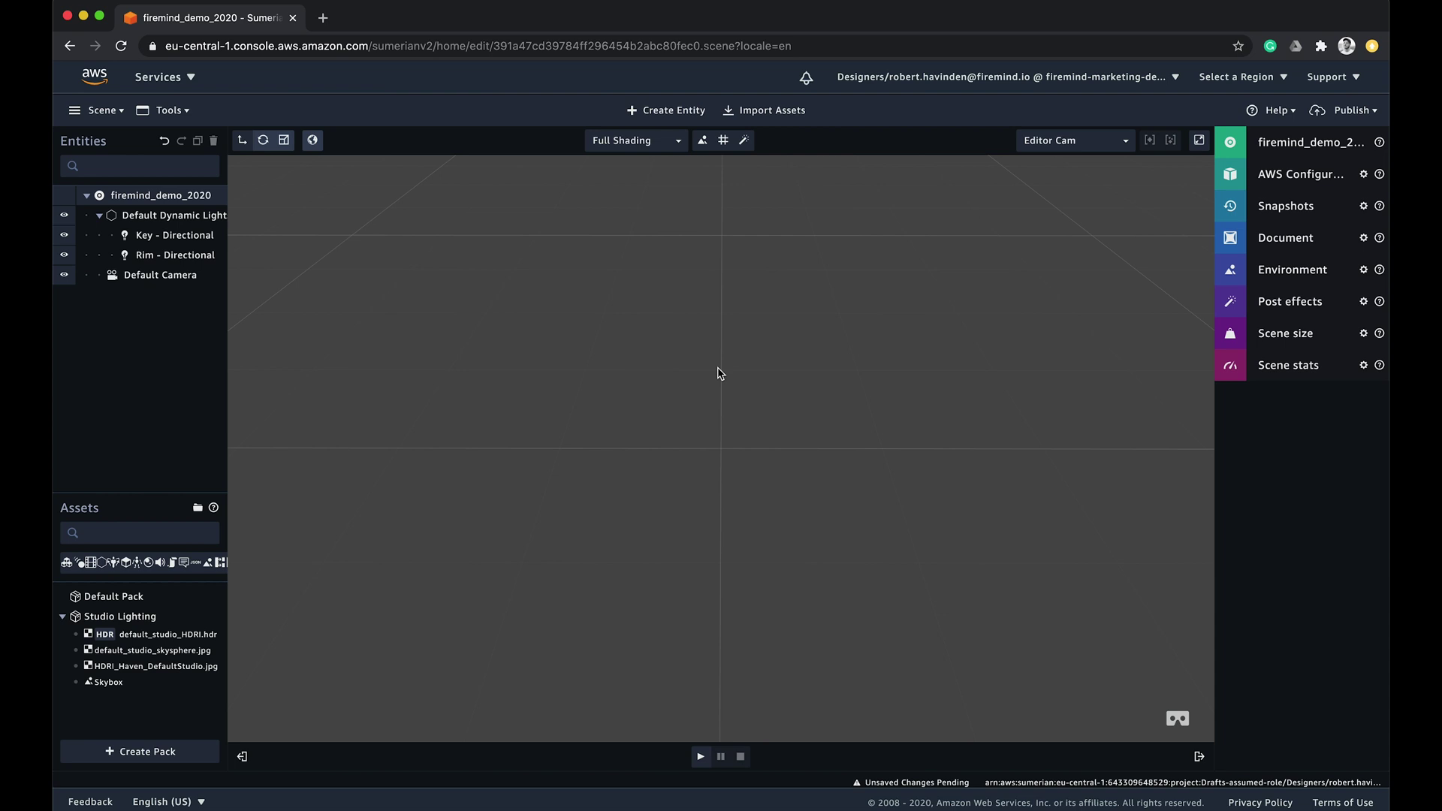
left_click_drag(718, 373, 1001, 360)
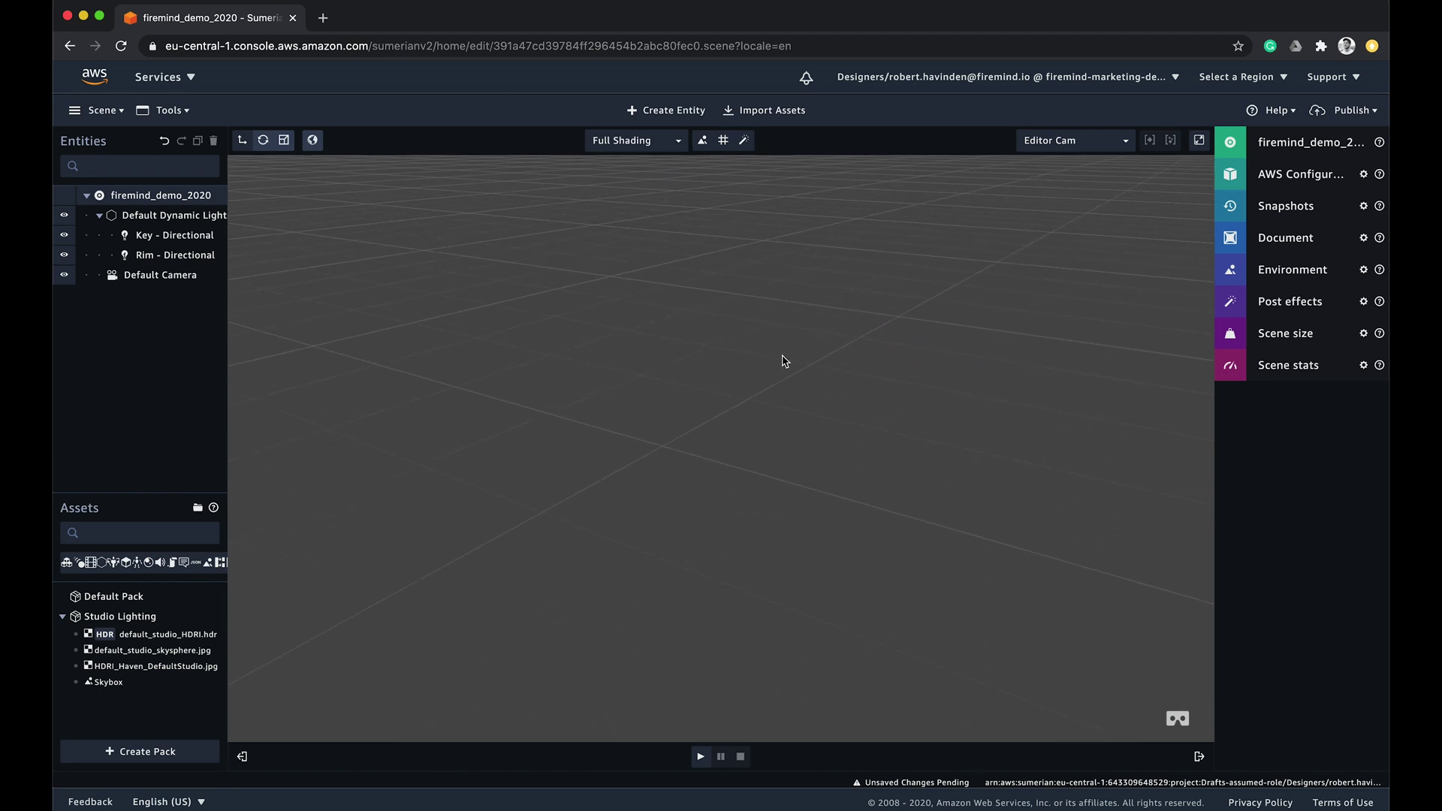
left_click_drag(505, 328, 760, 338)
left_click_drag(853, 347, 528, 342)
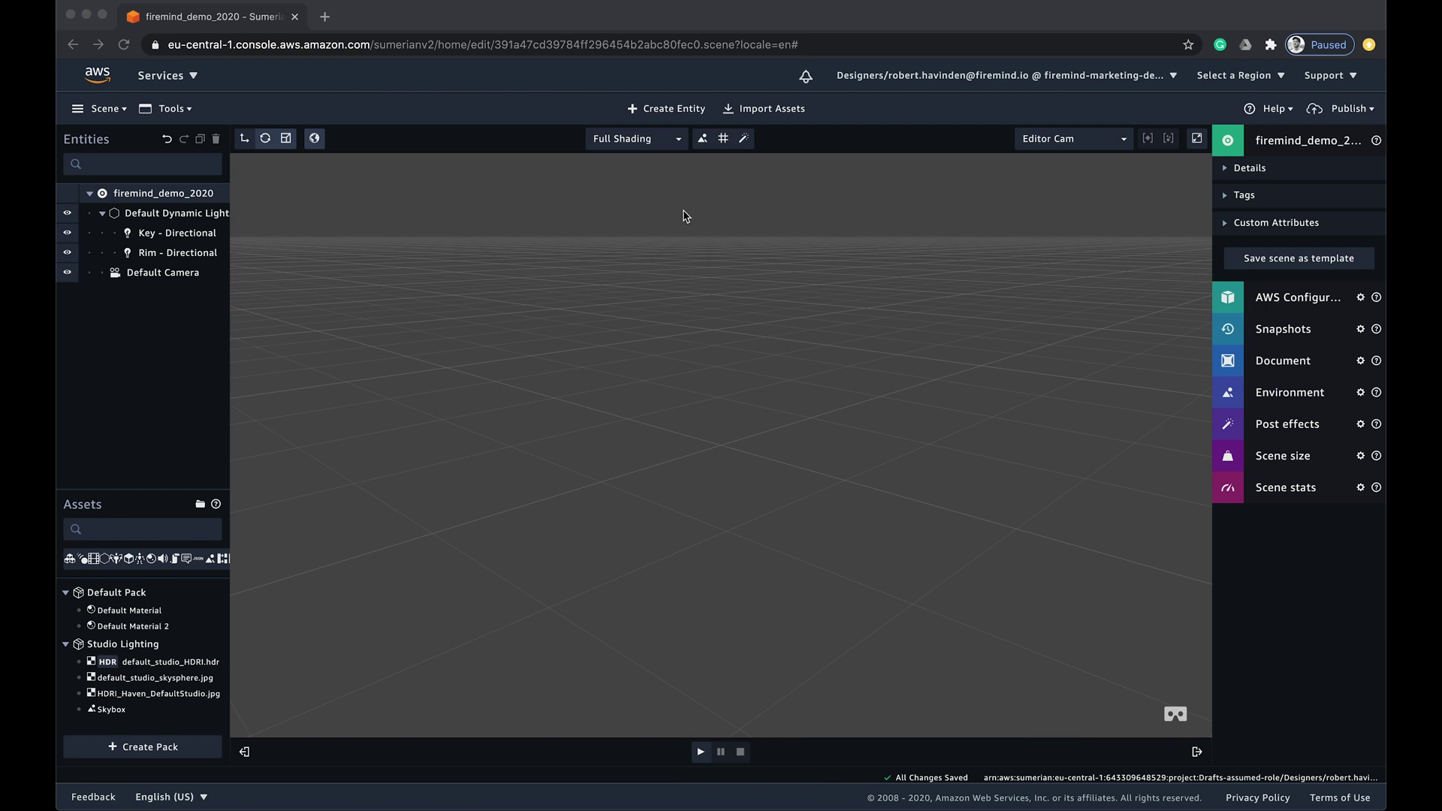
Add a Box primitive to the scene from Create Entity
left_click(659, 109)
left_click(659, 110)
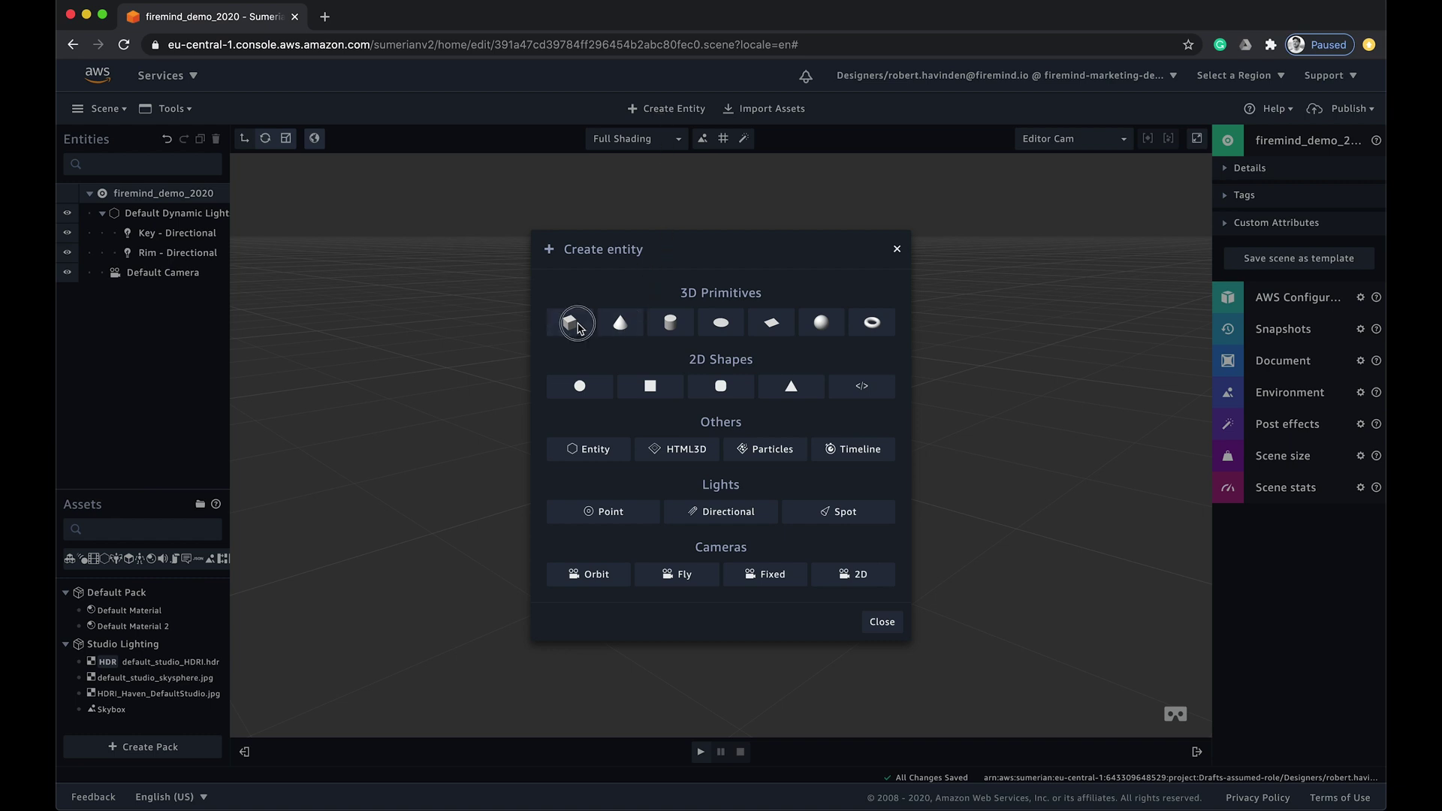
left_click(580, 326)
Focus the view on the box, orbit around it, then zoom out and deselect
middle_click_drag(915, 434, 172, 399)
left_click(711, 391)
left_click(391, 417)
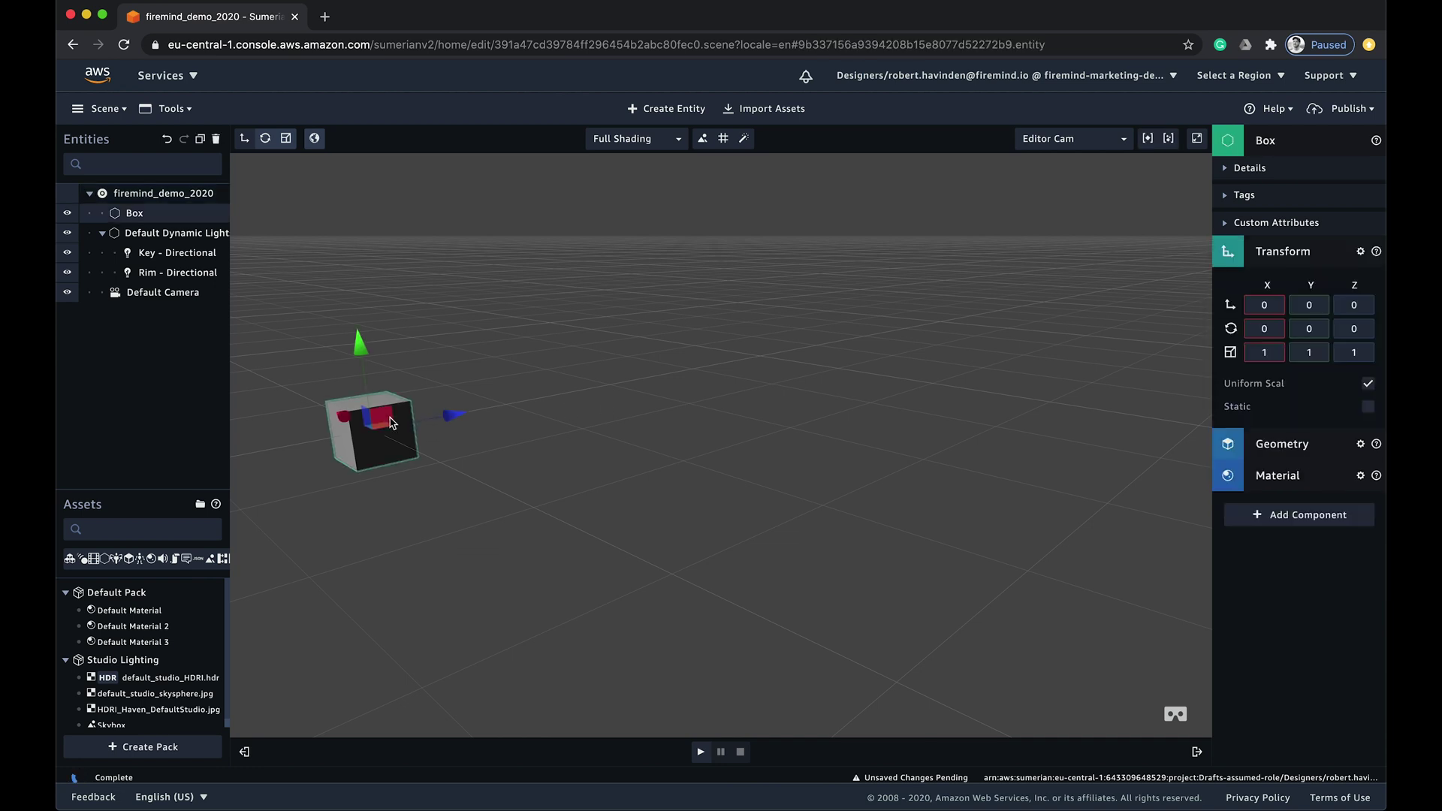
key("f")
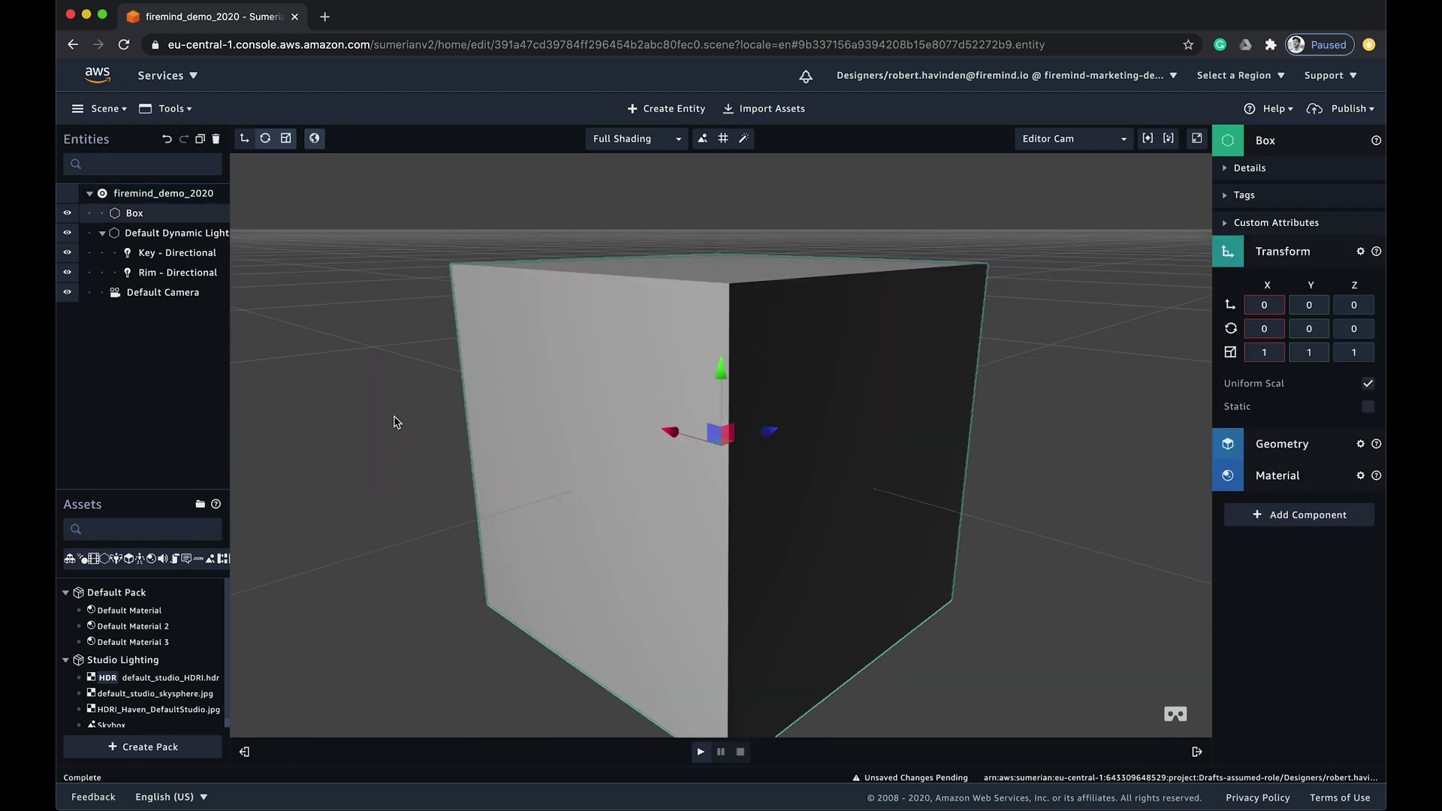
left_click_drag(396, 422, 881, 415)
scroll(773, 425, "down", 10)
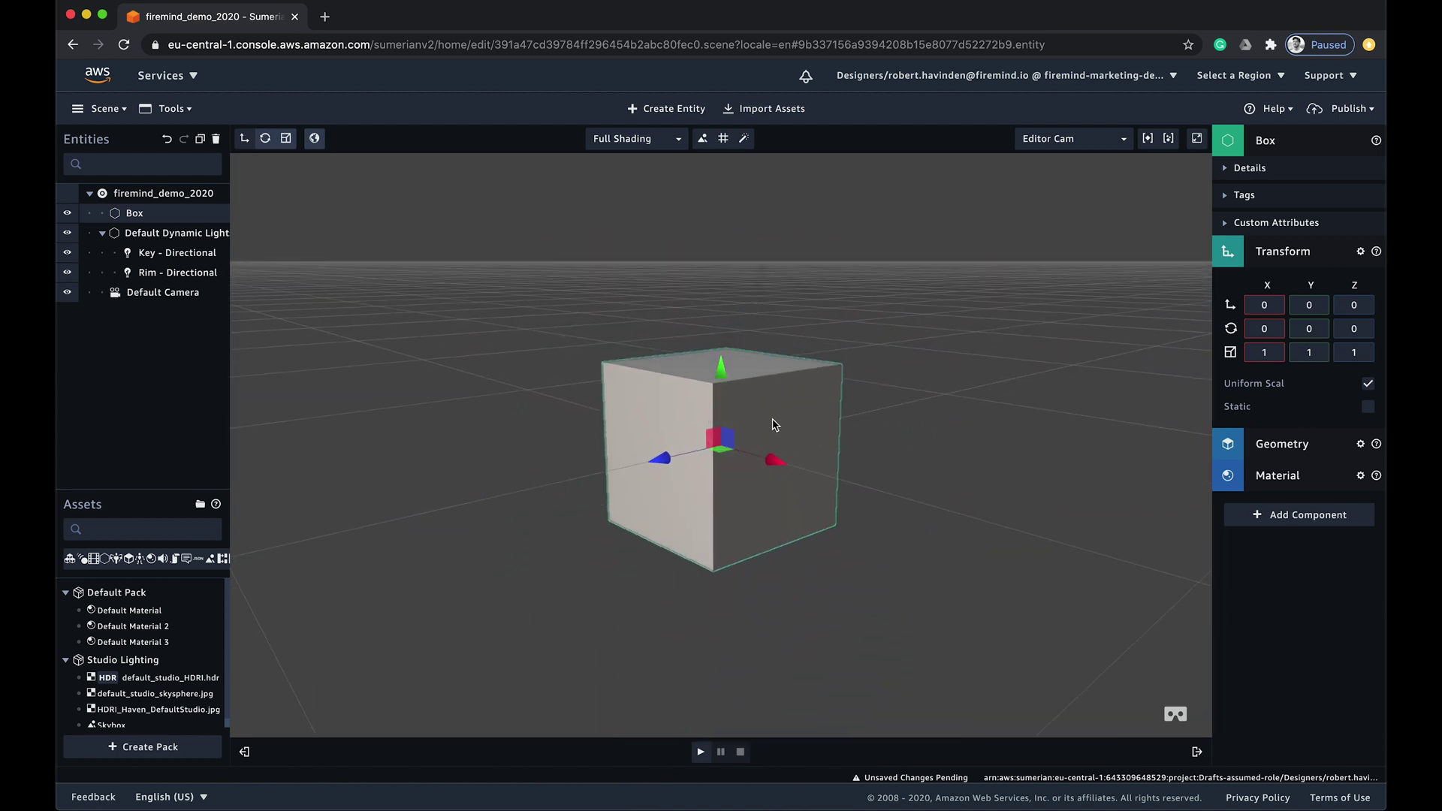
scroll(774, 425, "down", 5)
left_click(805, 443)
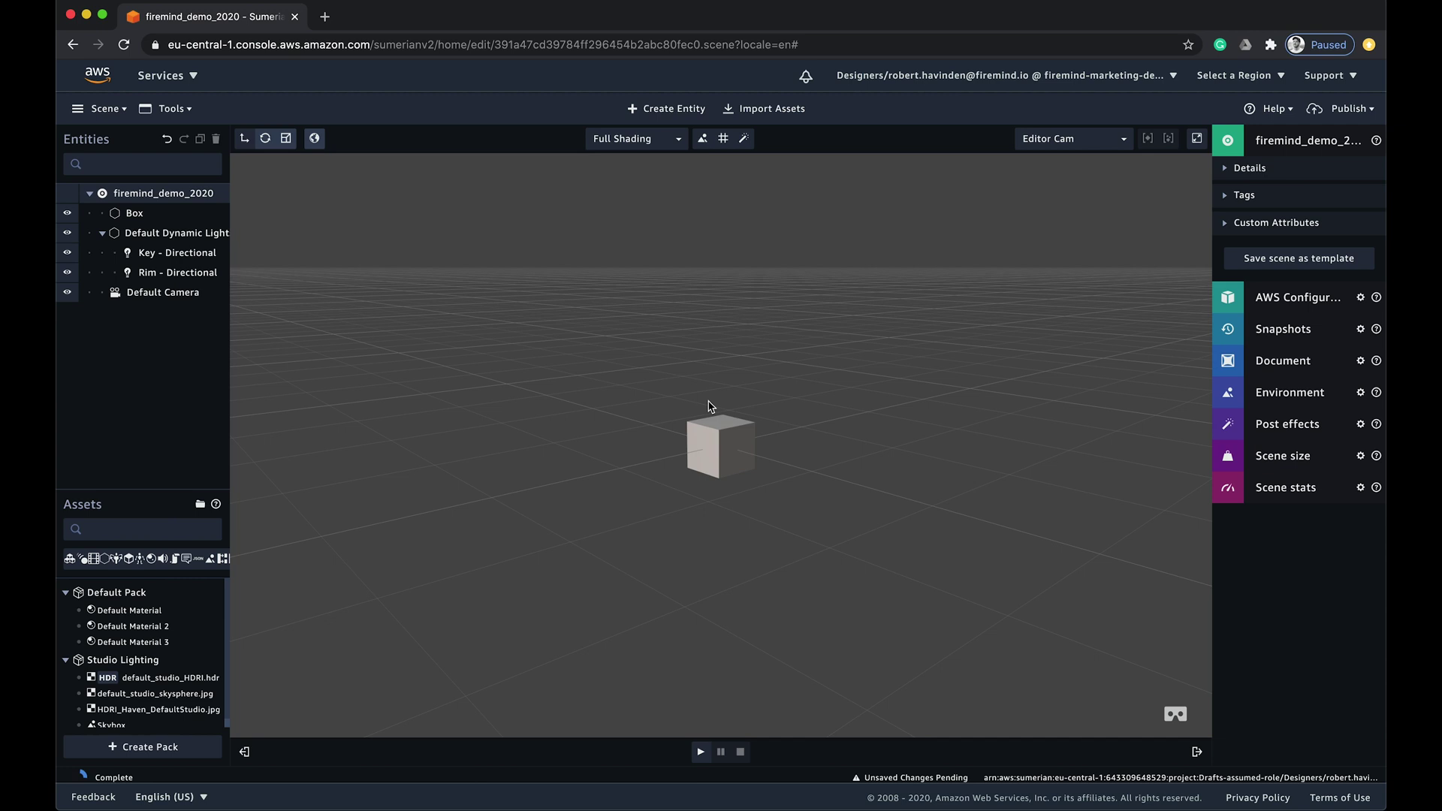
Add a point light and drag it up above the box
left_click(680, 110)
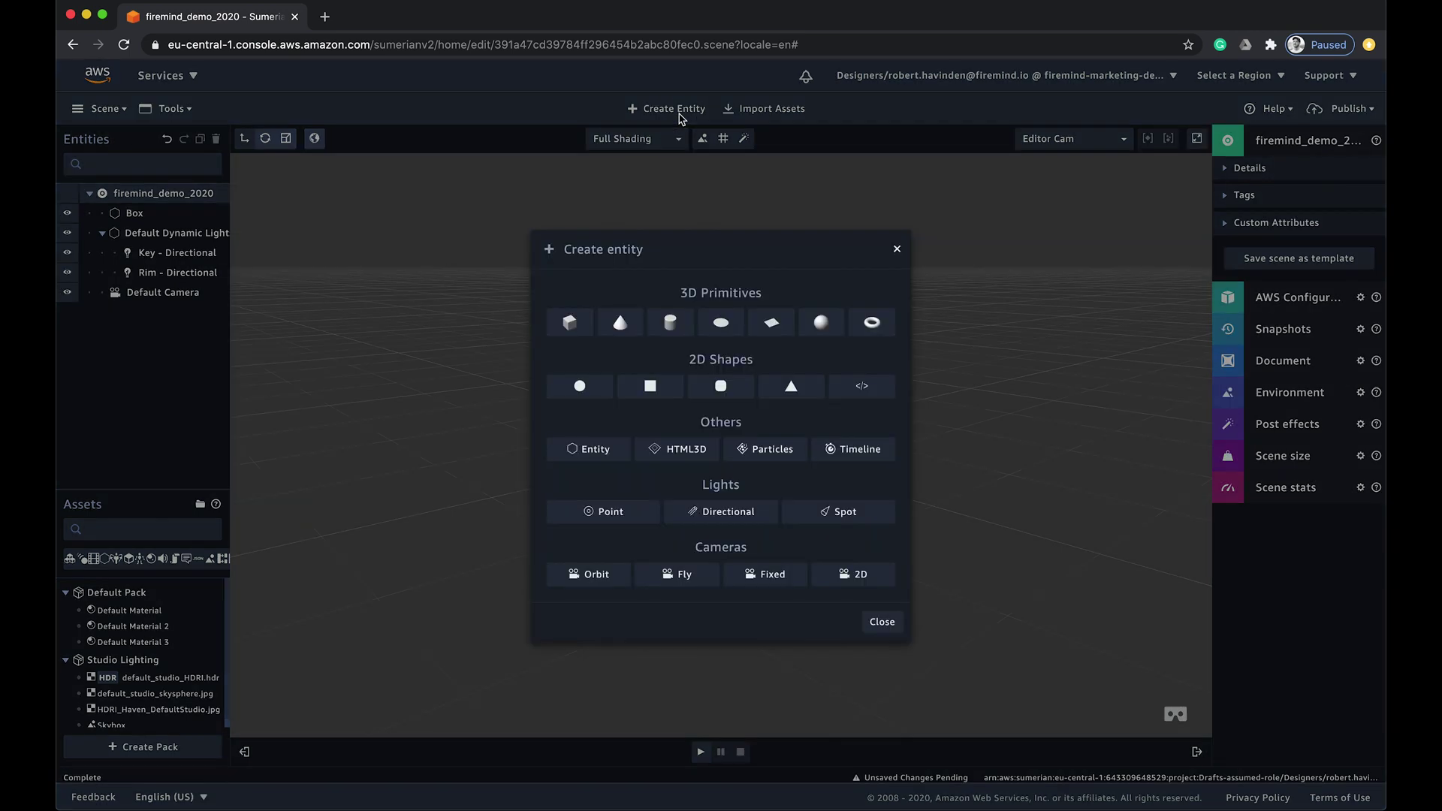
left_click(608, 513)
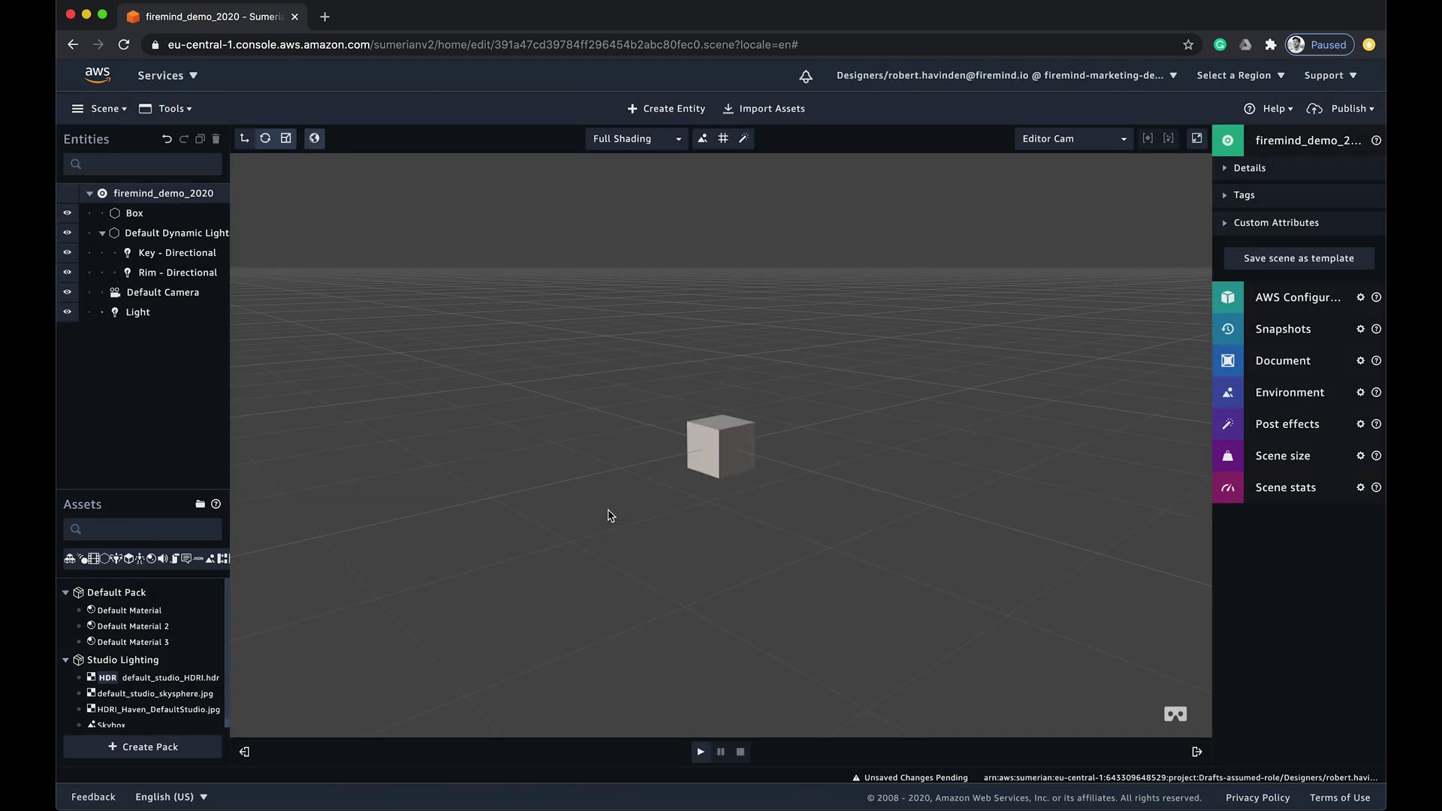
left_click_drag(718, 369, 710, 73)
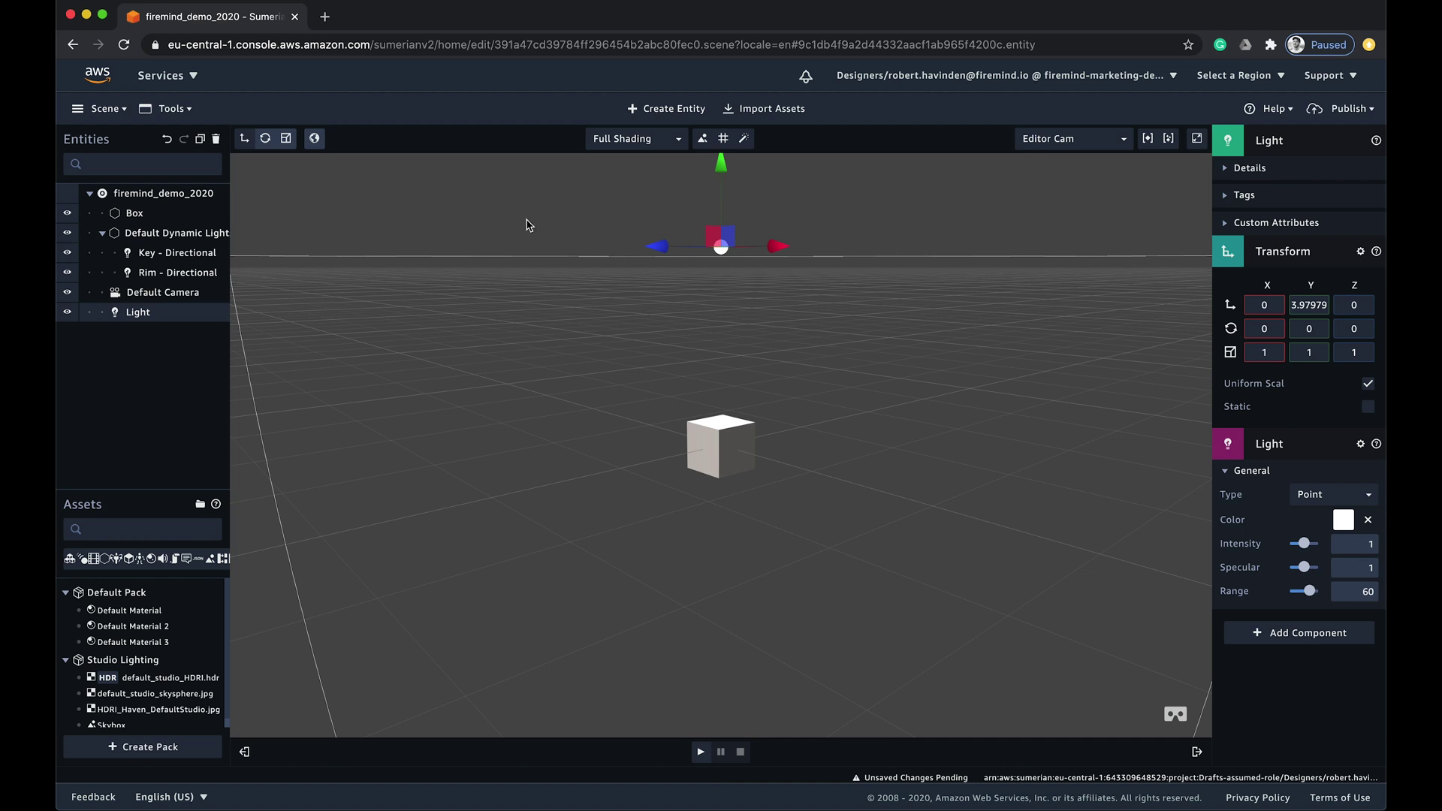
left_click_drag(582, 239, 281, 296)
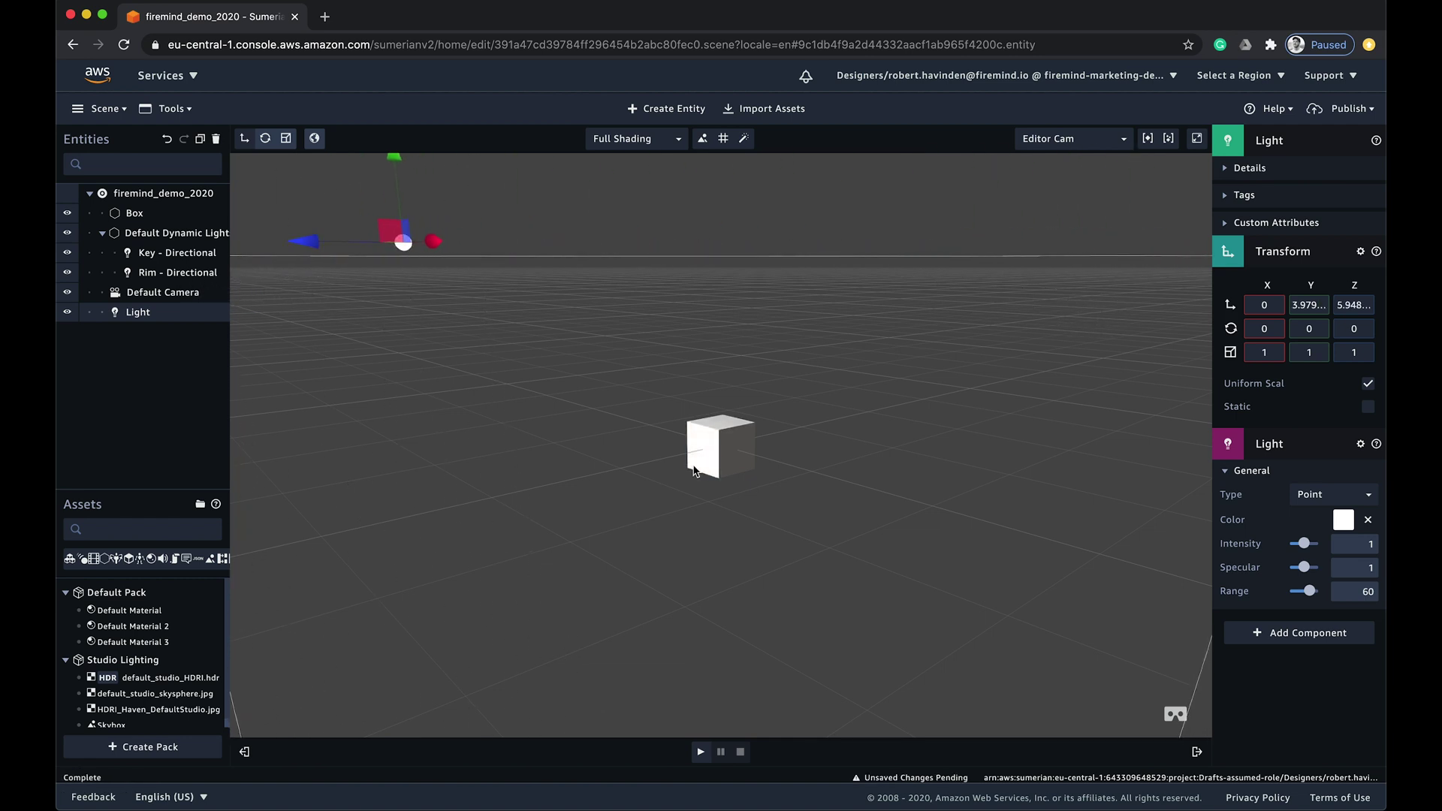
left_click(824, 531)
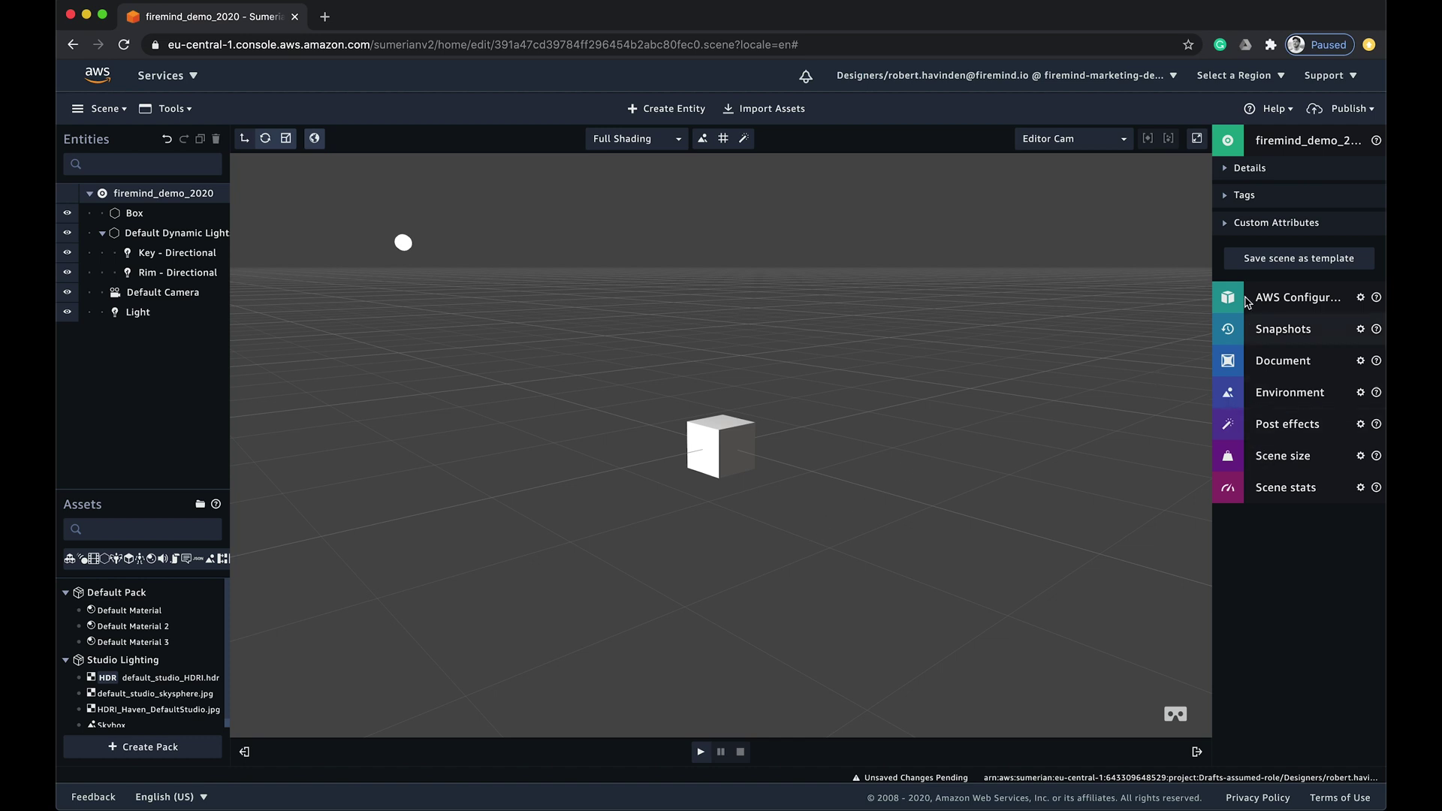
left_click(404, 243)
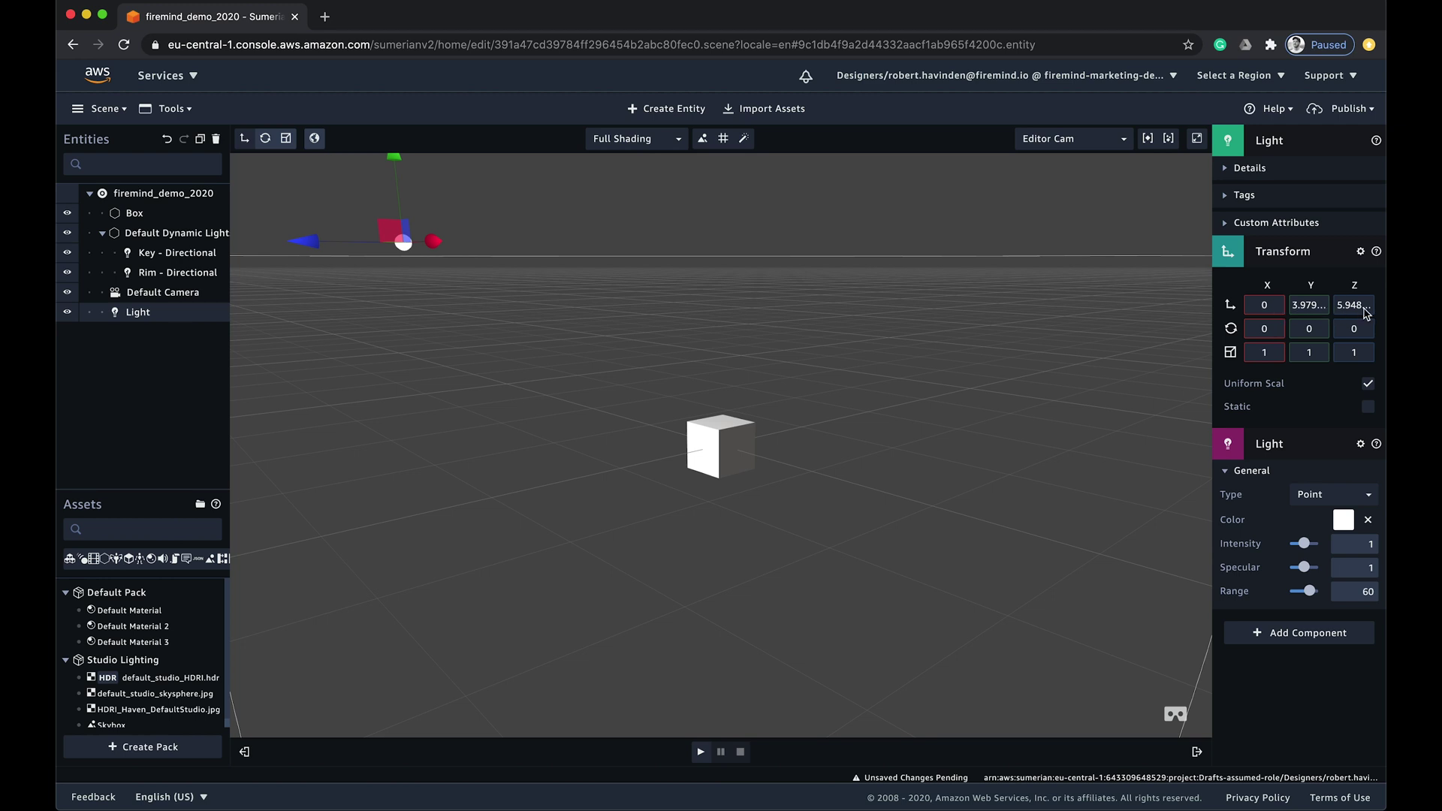
Set the point light's Transform position Y to 5
left_click(1299, 305)
double_click(1315, 309)
type("5")
key("Return")
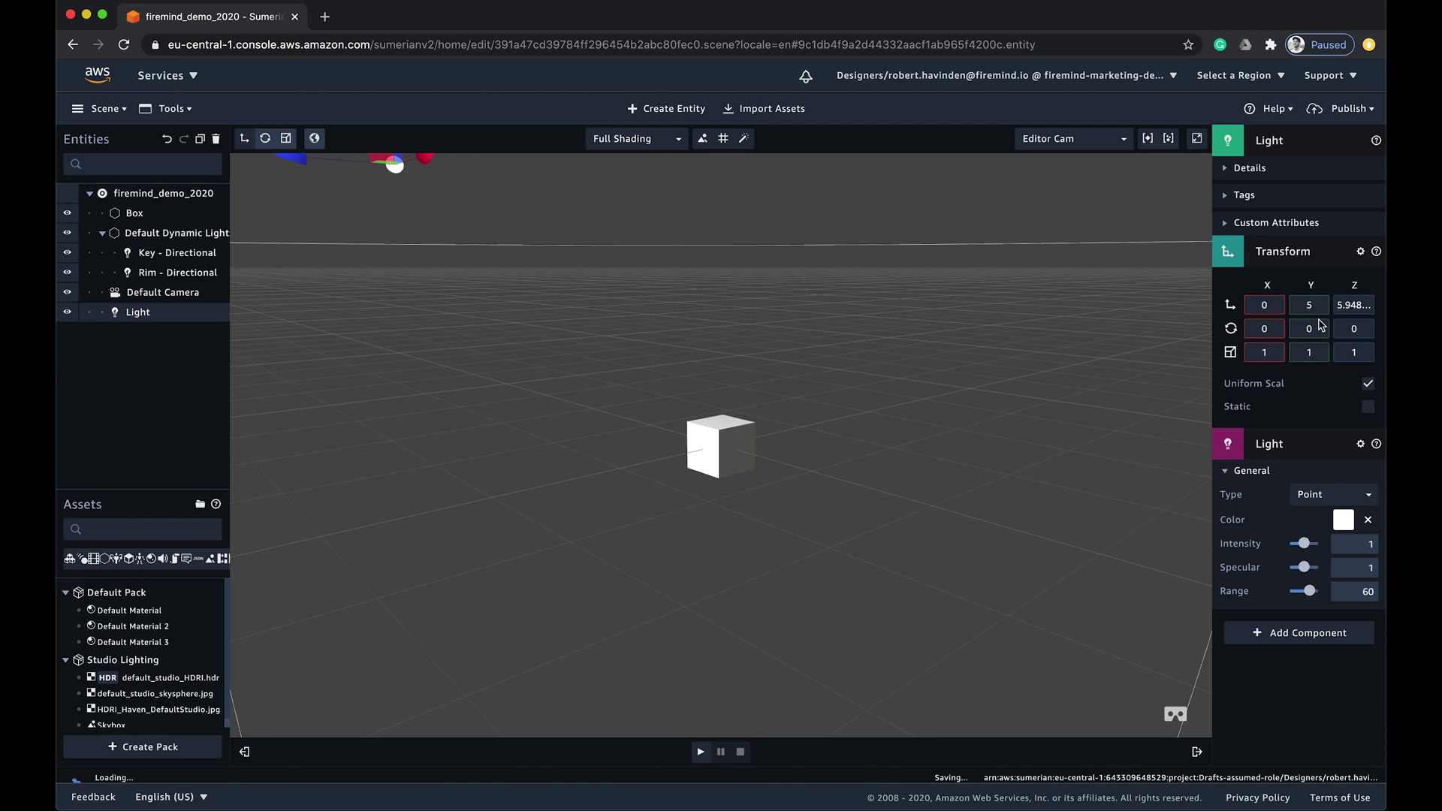
left_click(986, 401)
left_click_drag(981, 401, 464, 432)
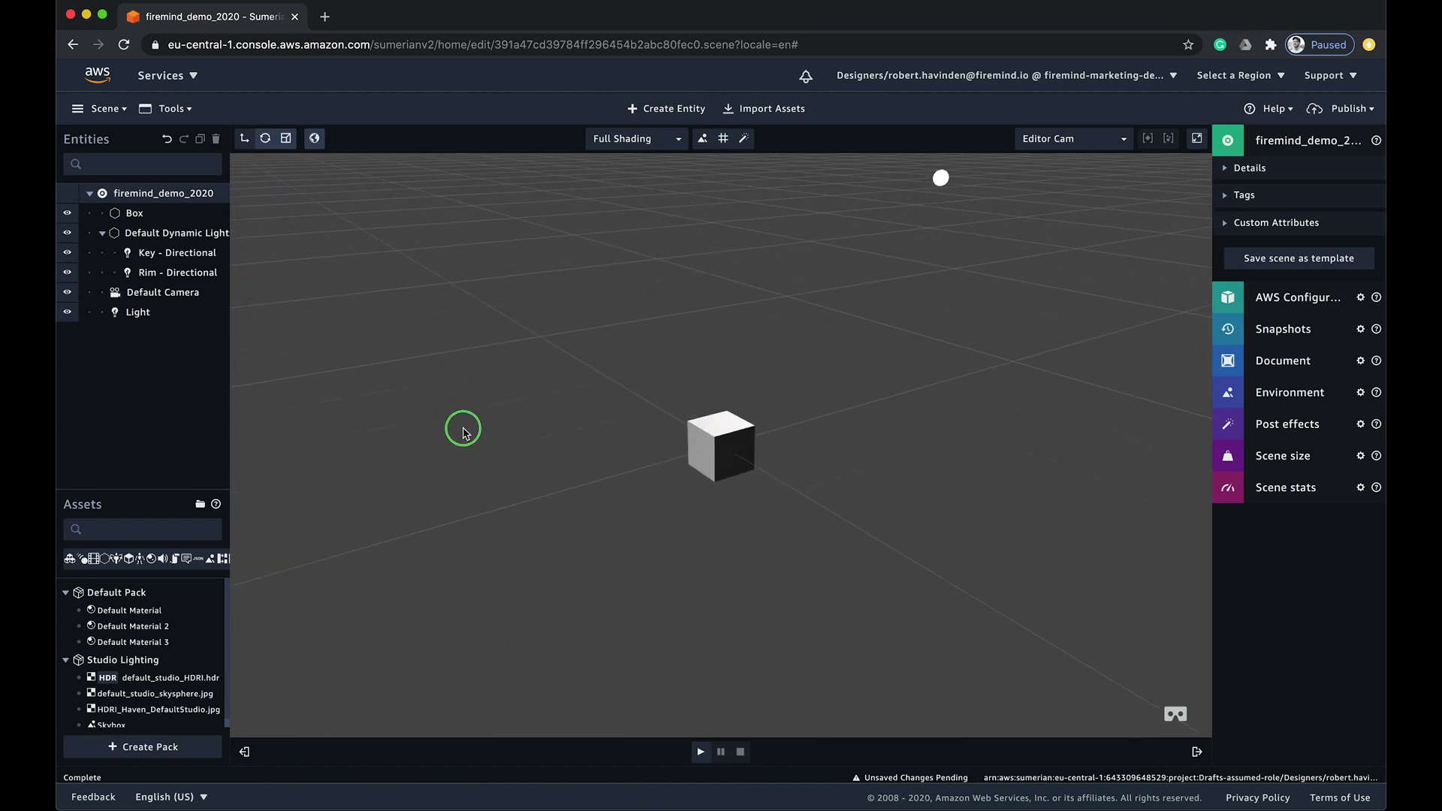
Add a directional Light 2 and move it out along Z and X beside the box
left_click(690, 110)
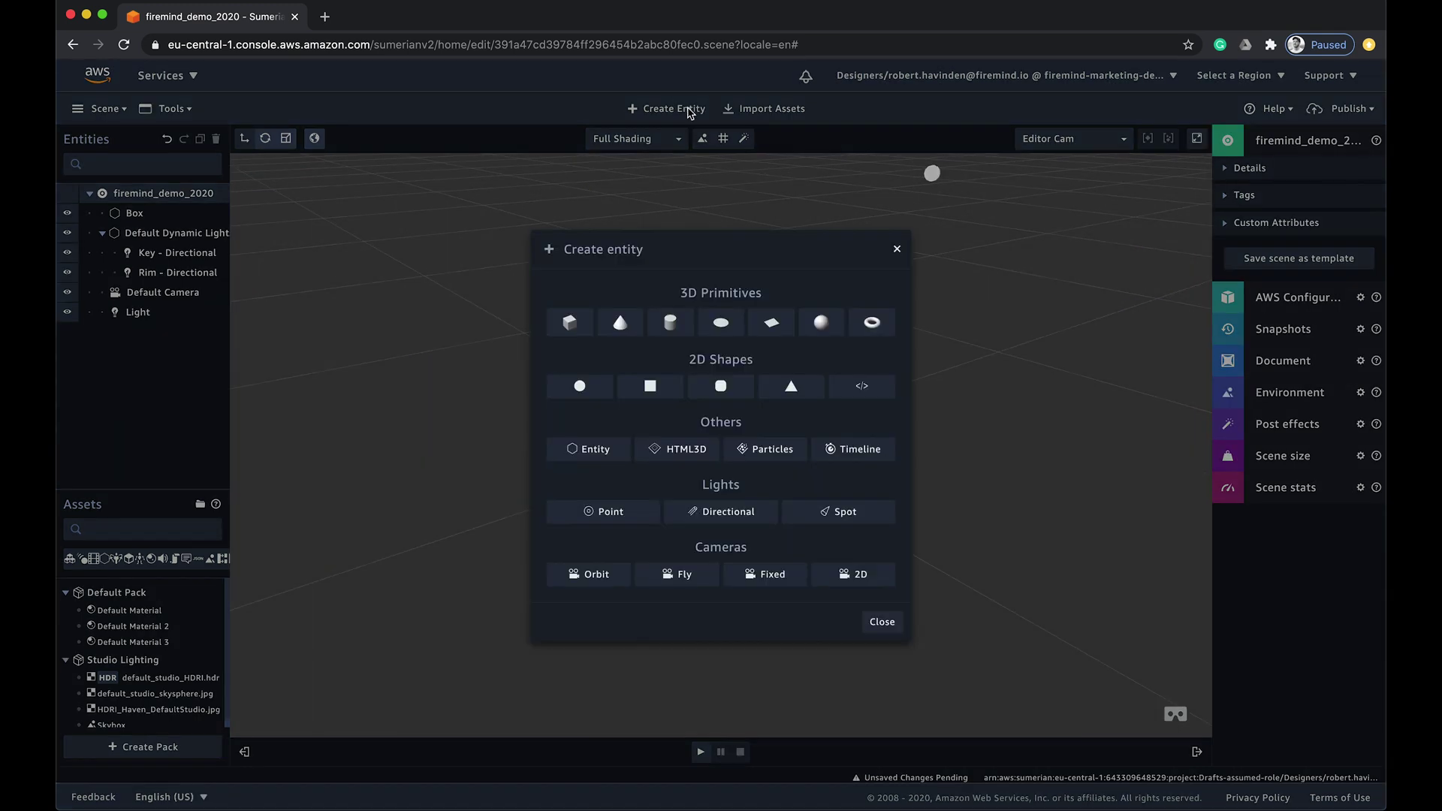
left_click(736, 513)
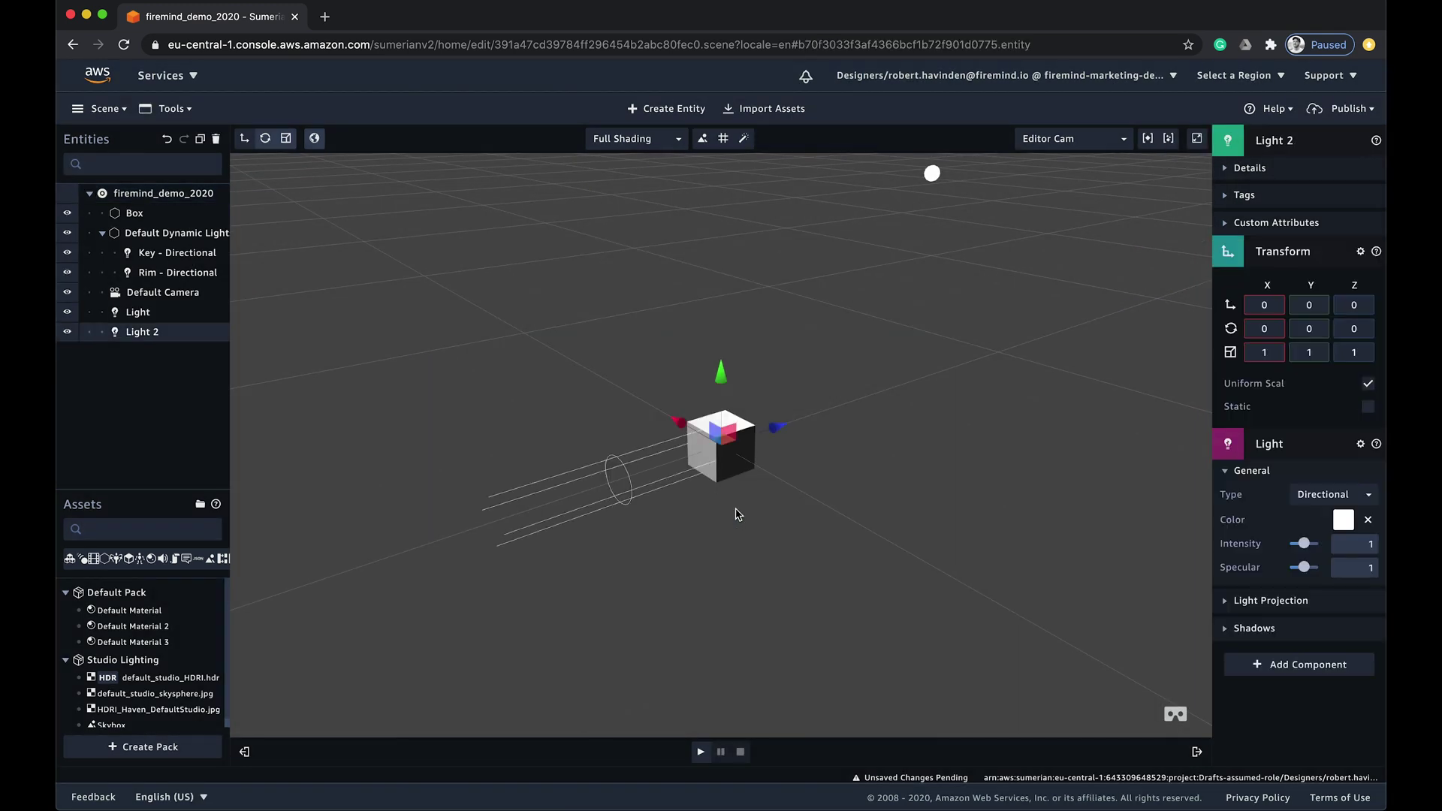
left_click_drag(778, 430, 1050, 406)
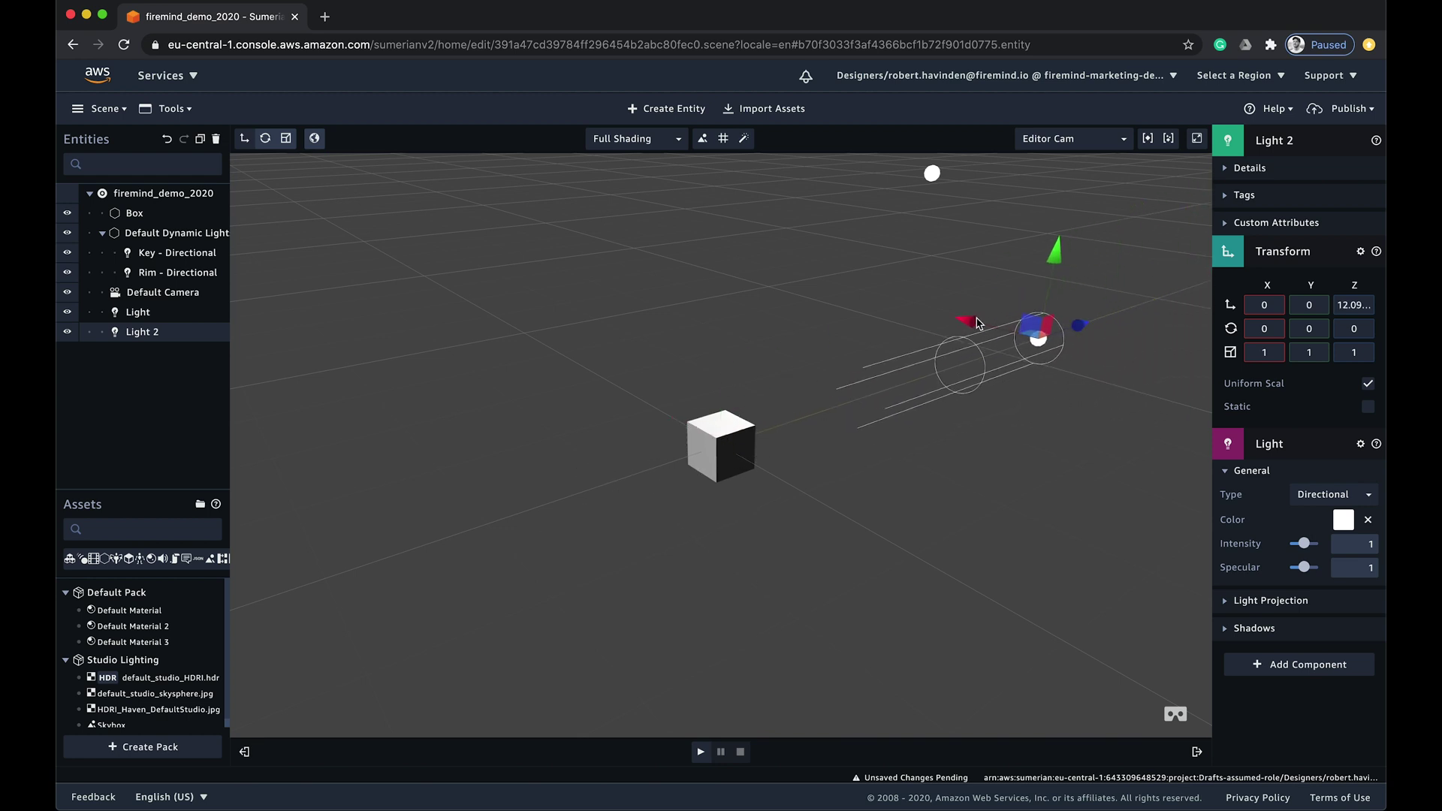
left_click_drag(970, 323, 1070, 380)
scroll(921, 417, "down", 2)
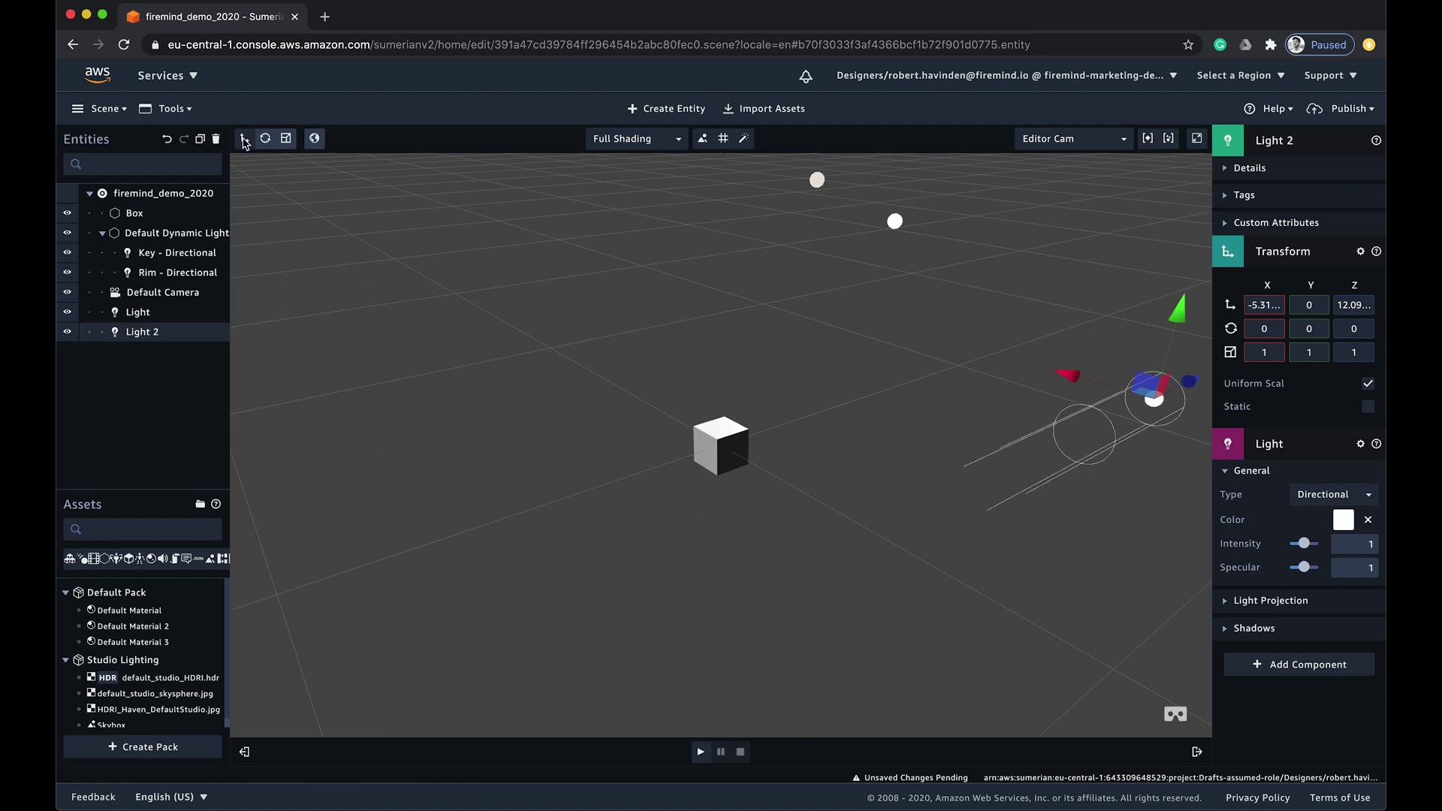
Rotate Light 2 about -21.6° on Y to aim it at the box
left_click(265, 139)
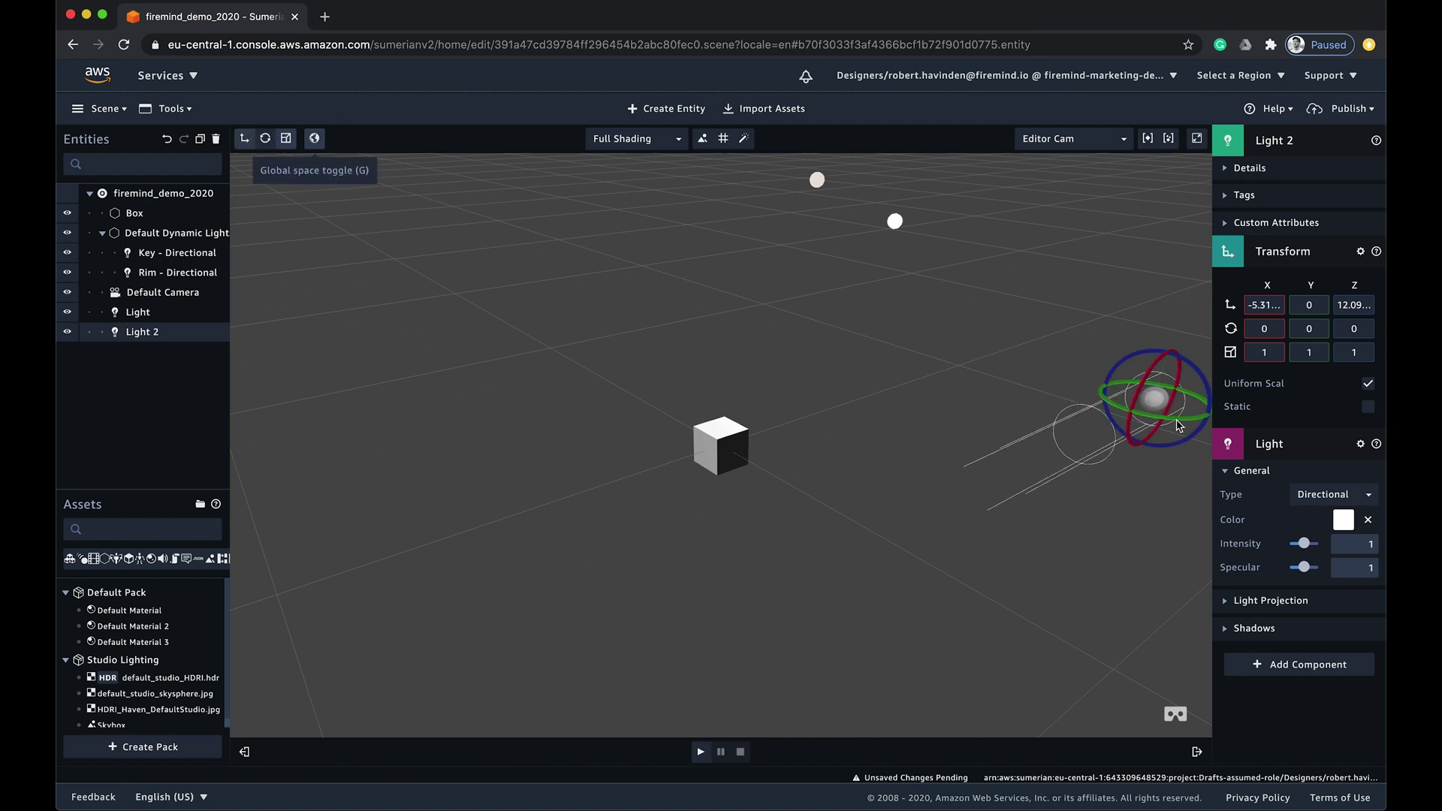
left_click_drag(1178, 426, 1084, 419)
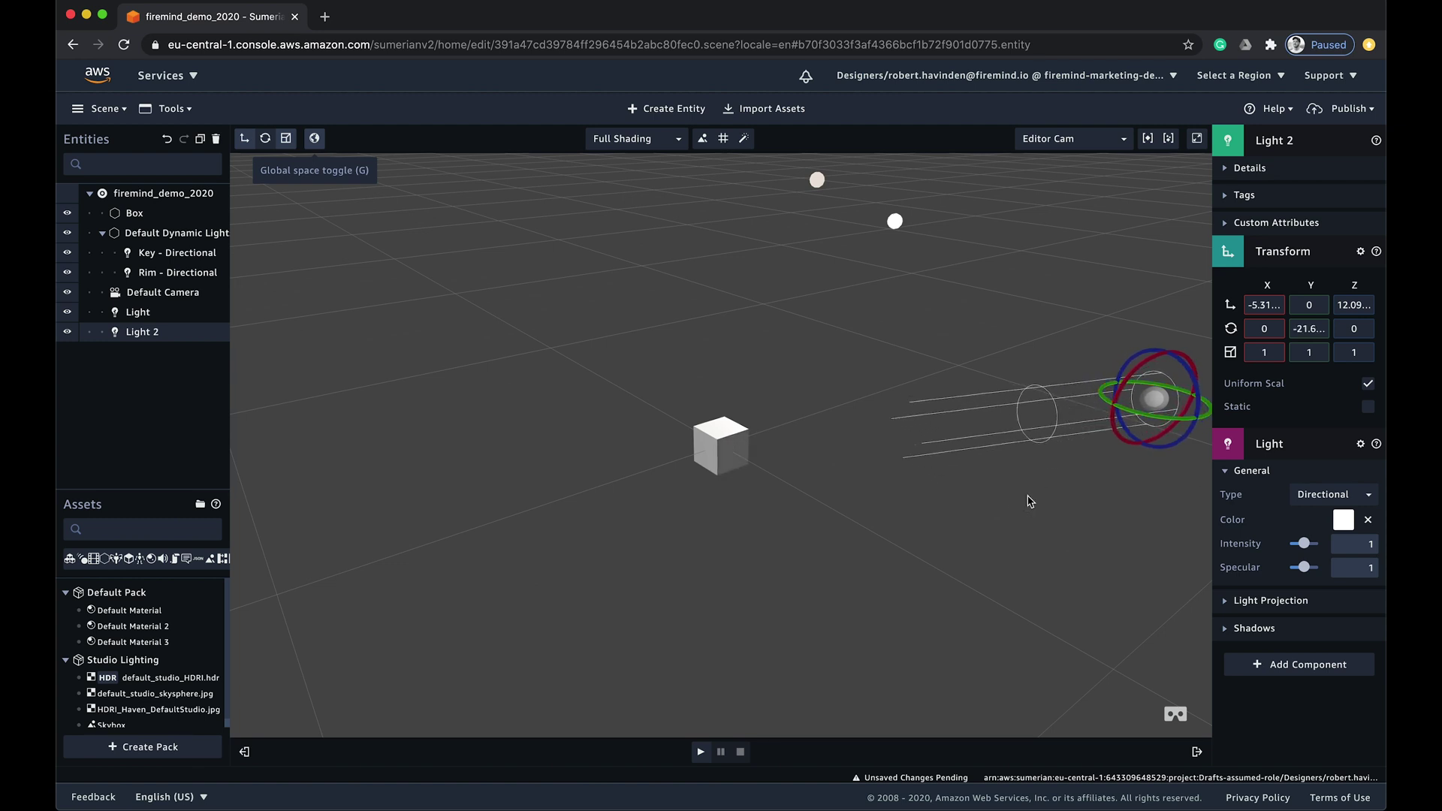
left_click(1029, 501)
Add a spot Light 3 and tilt it to point downward
left_click(669, 108)
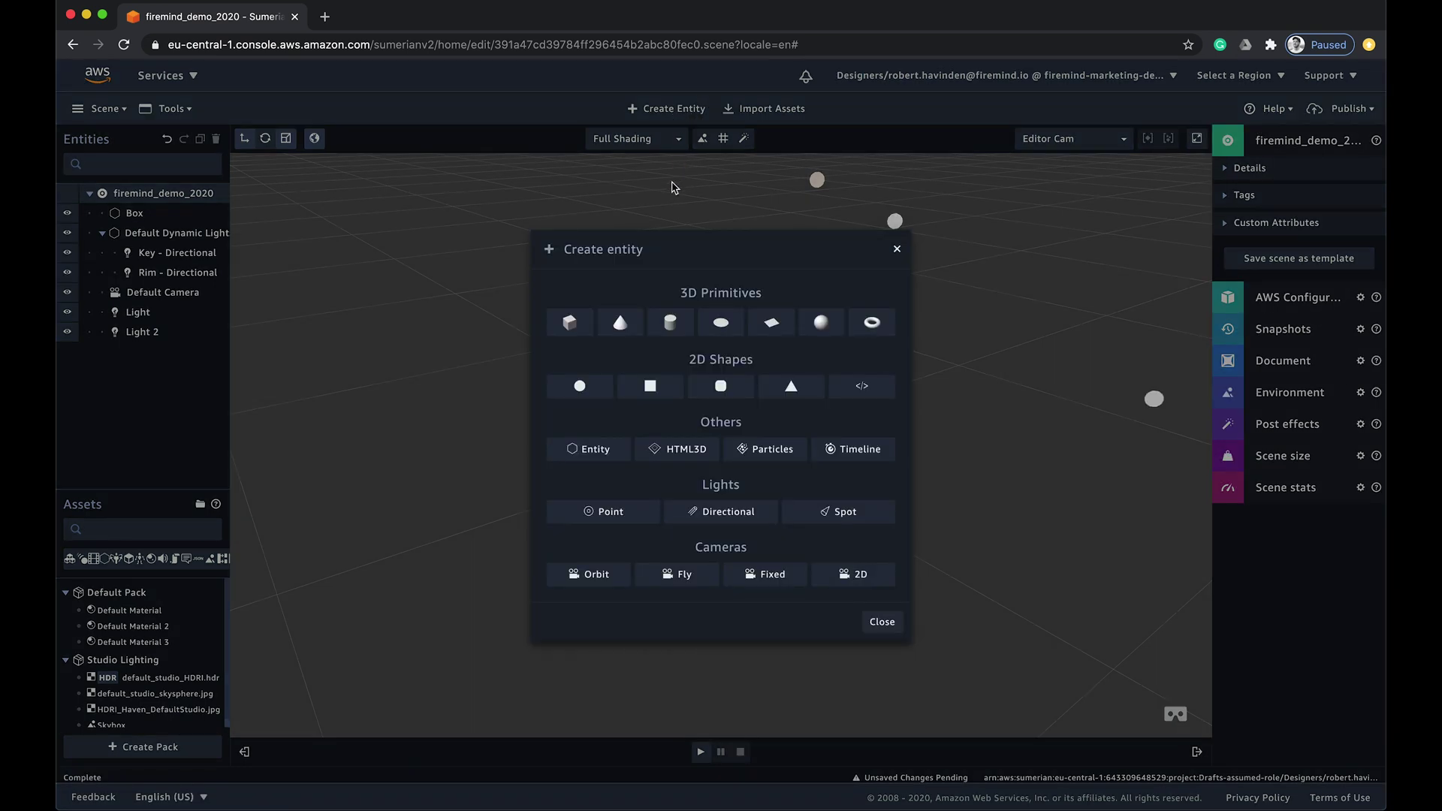
left_click(839, 513)
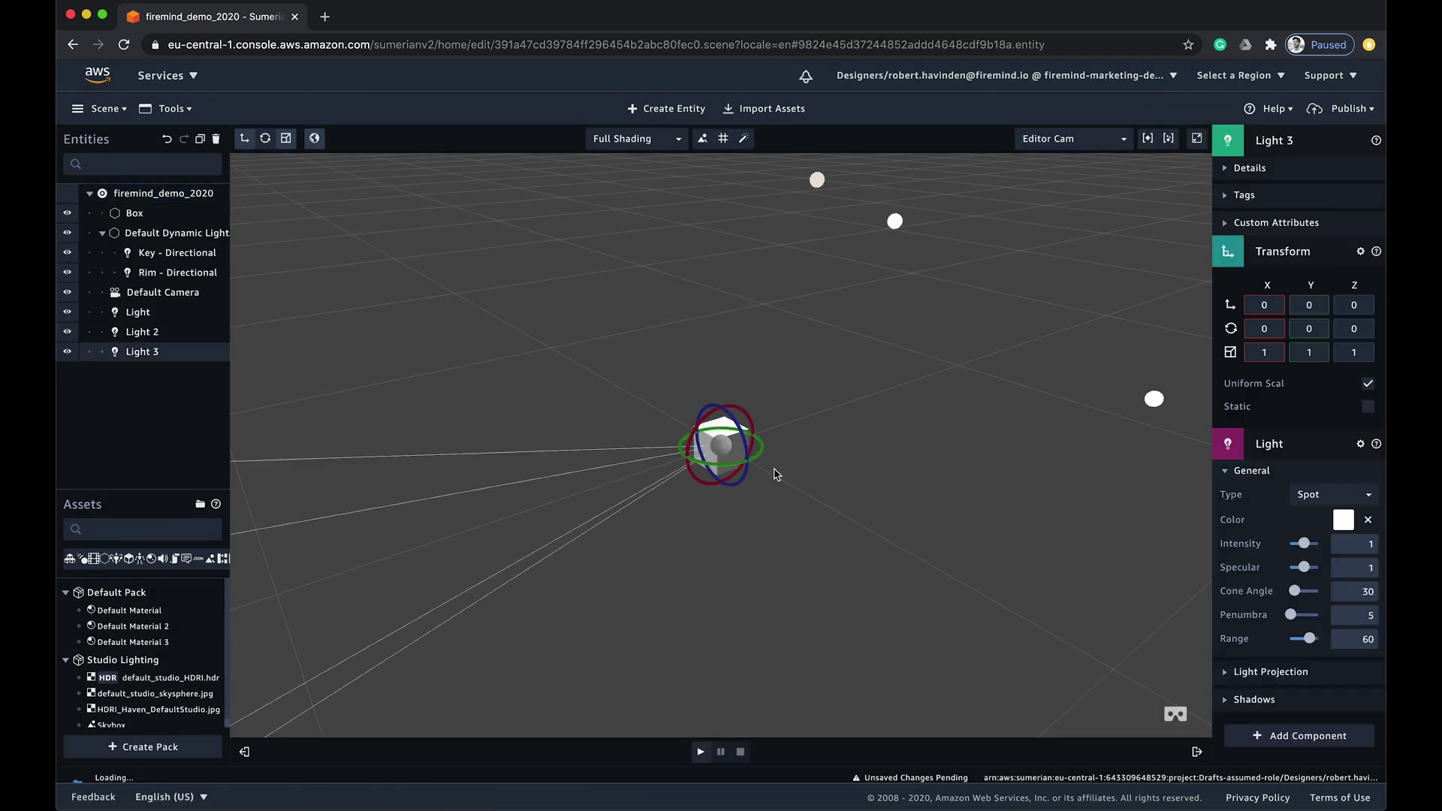
left_click_drag(689, 471, 733, 605)
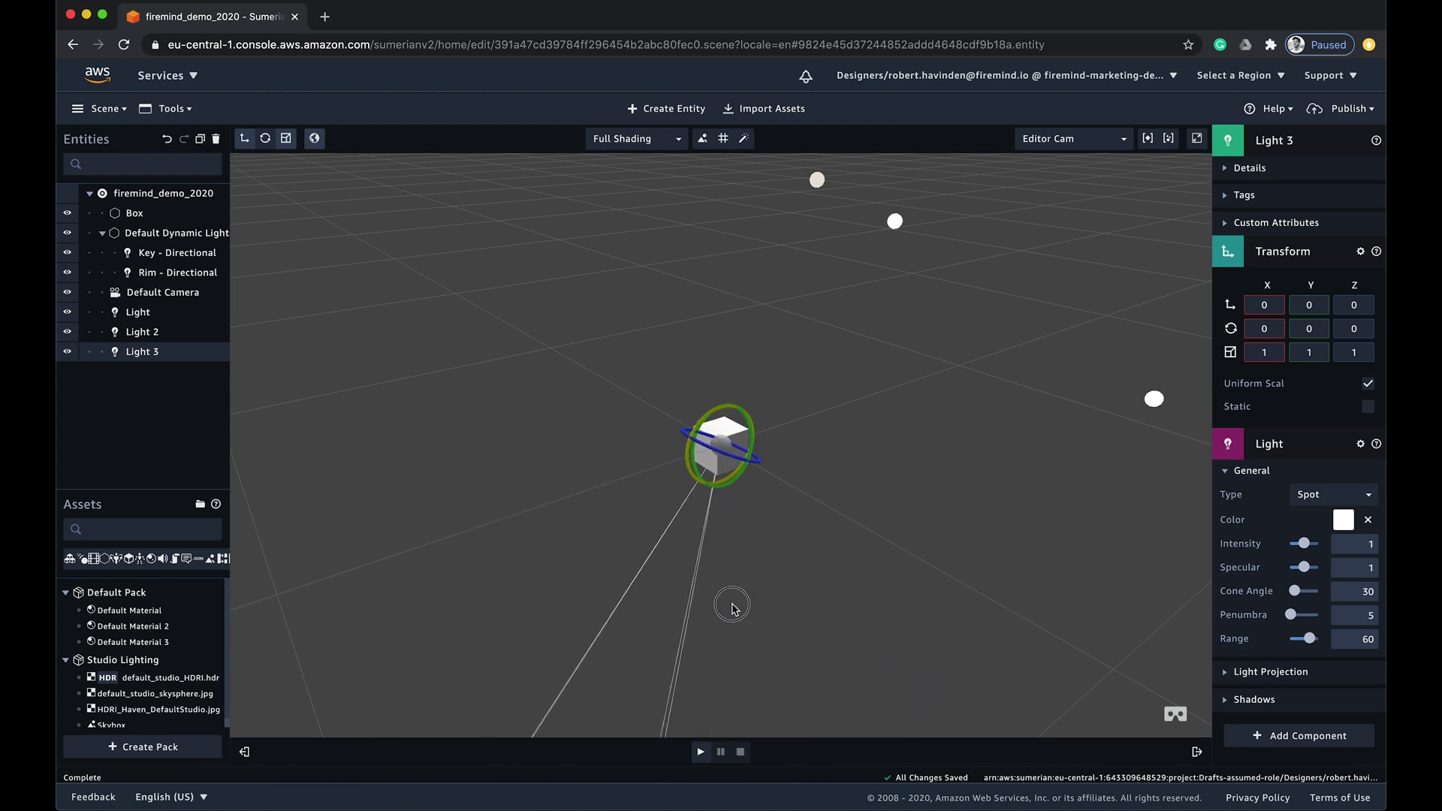
left_click_drag(717, 480, 723, 520)
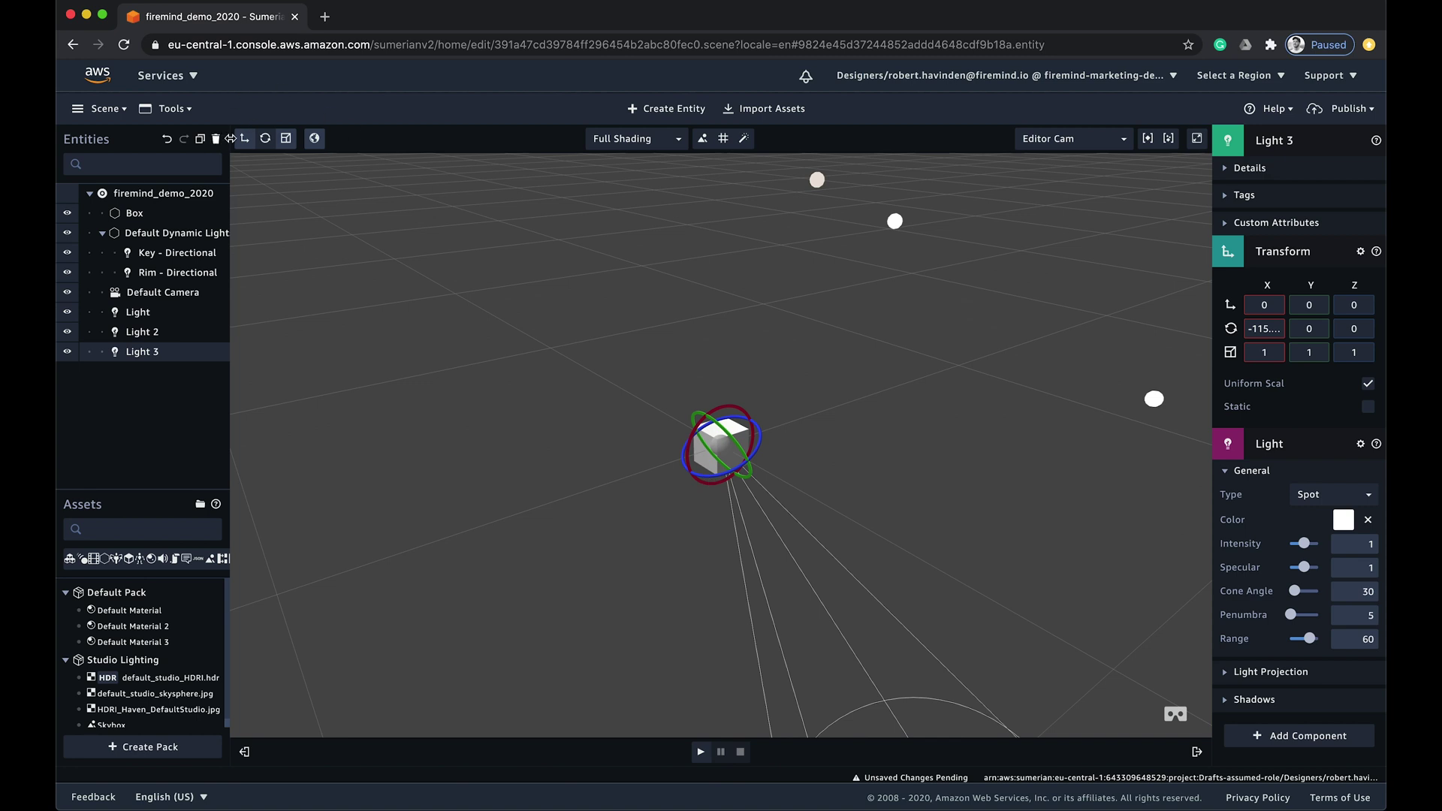
Move Light 3 high up behind the box
left_click(245, 138)
left_click_drag(694, 403, 316, 73)
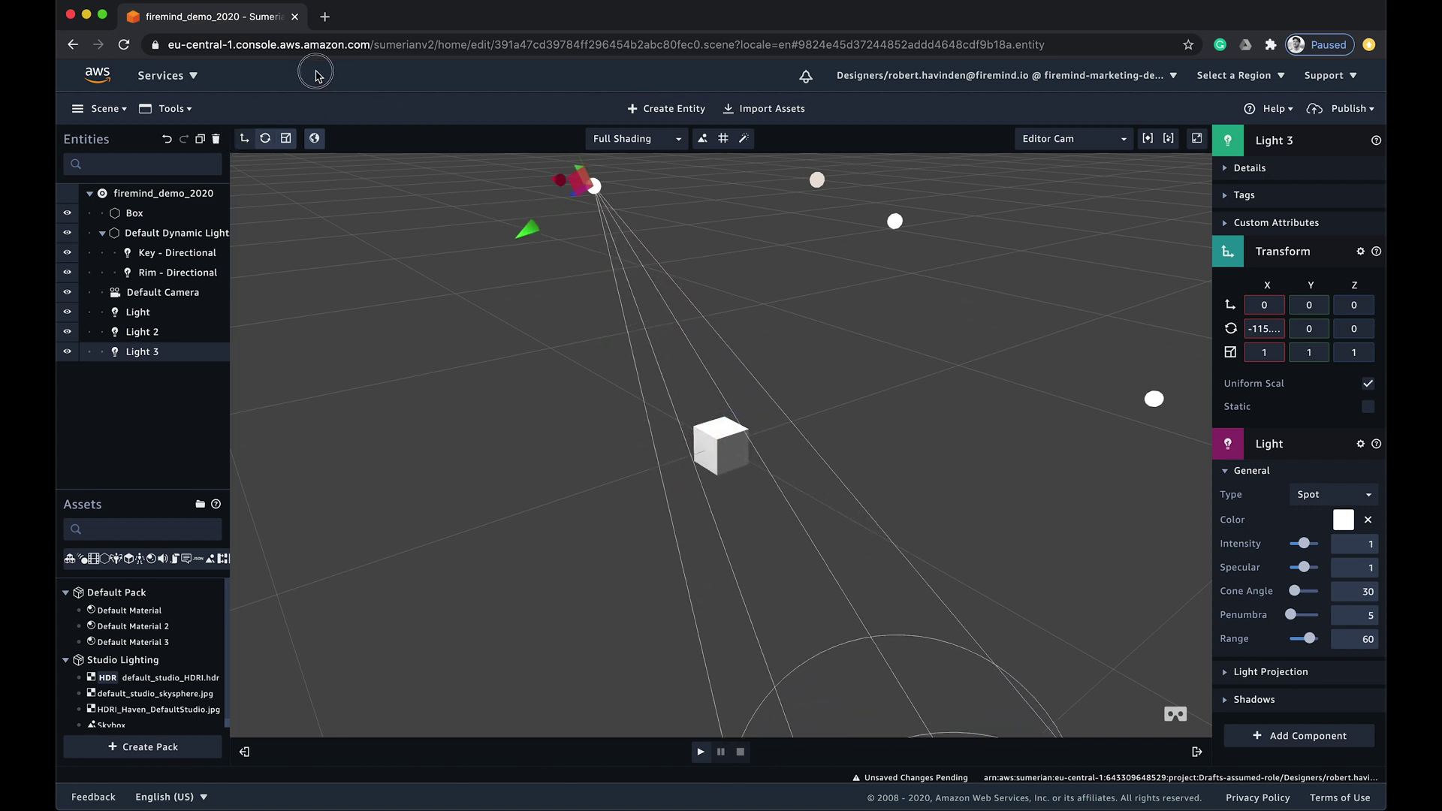
scroll(643, 338, "down", 3)
scroll(622, 264, "down", 1)
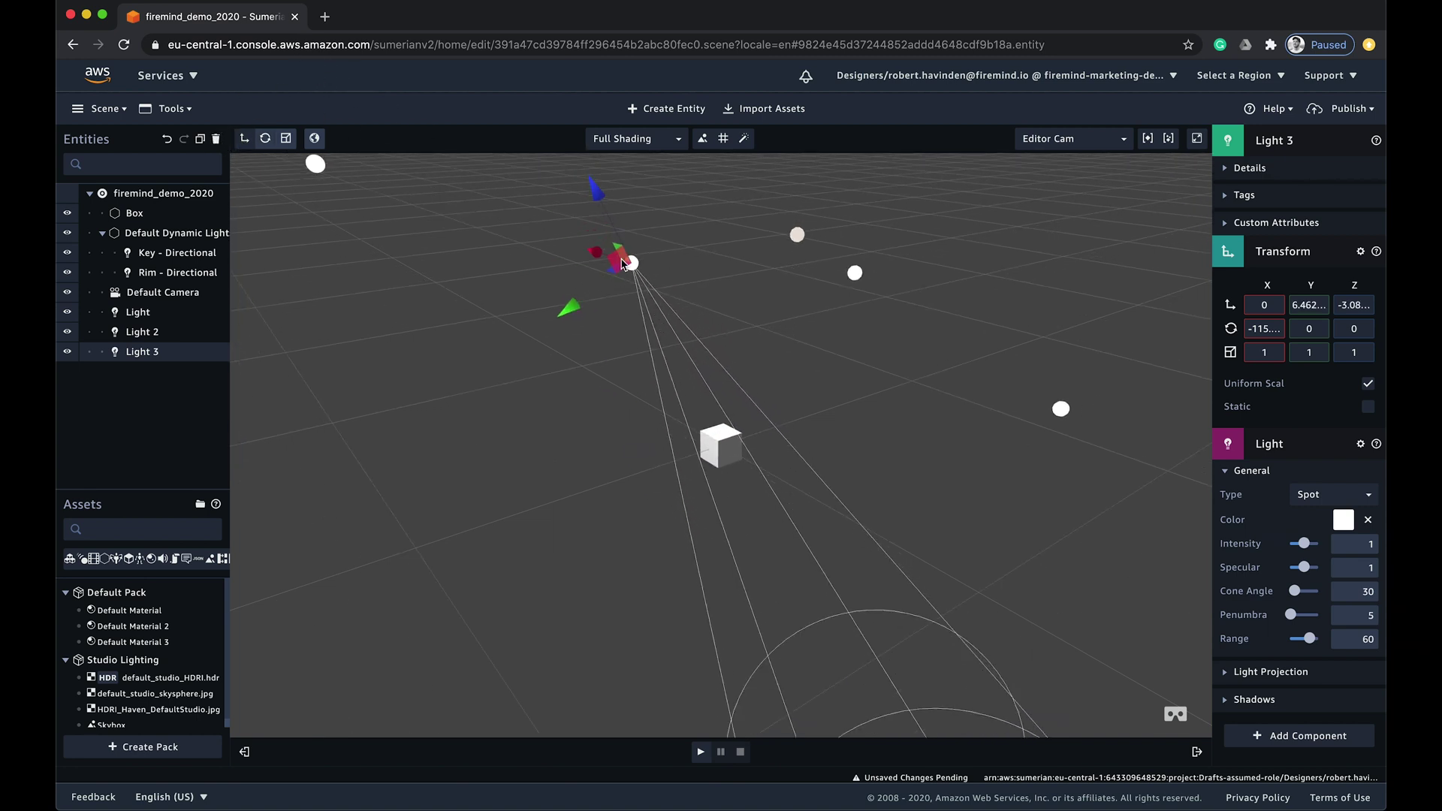
left_click_drag(622, 264, 492, 103)
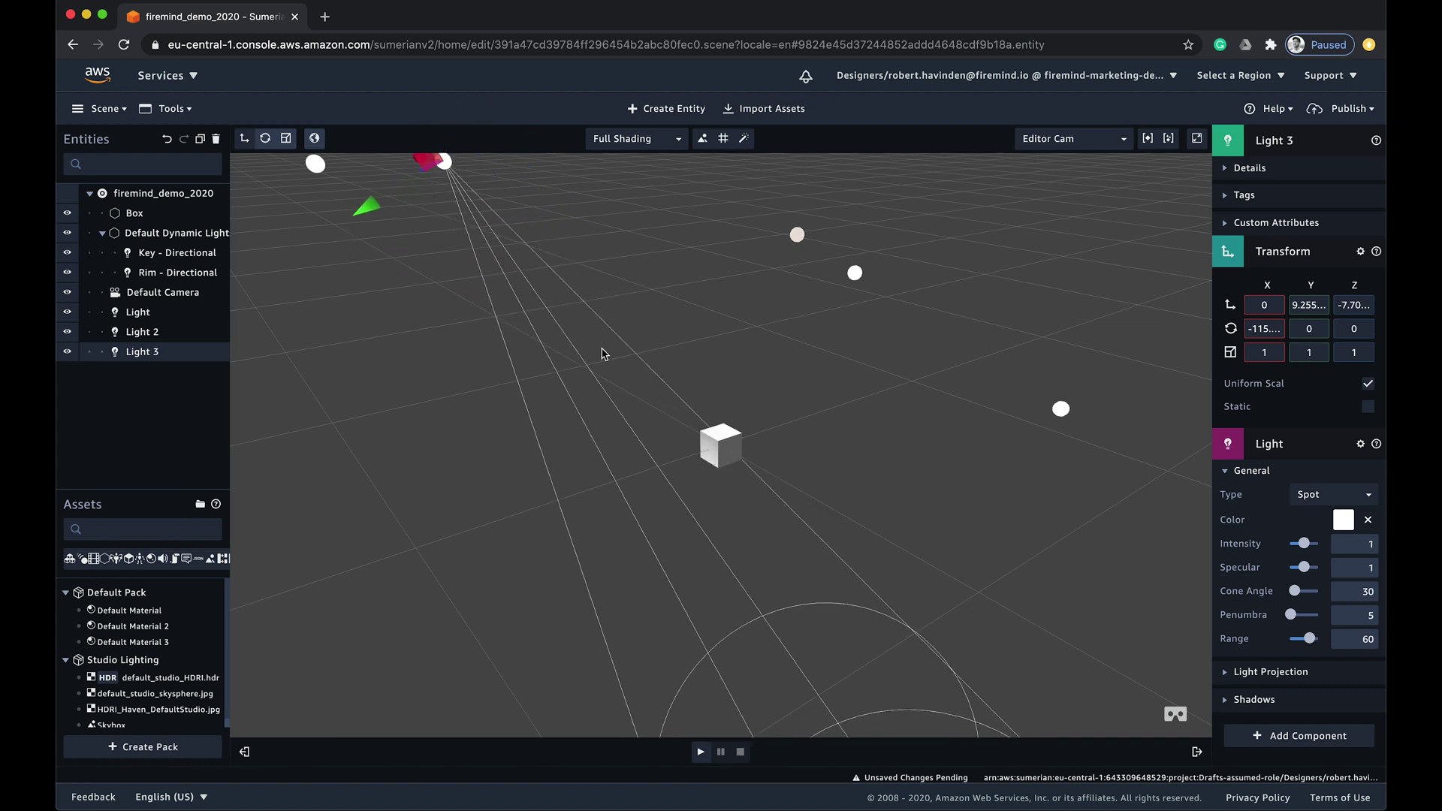
scroll(608, 350, "down", 2)
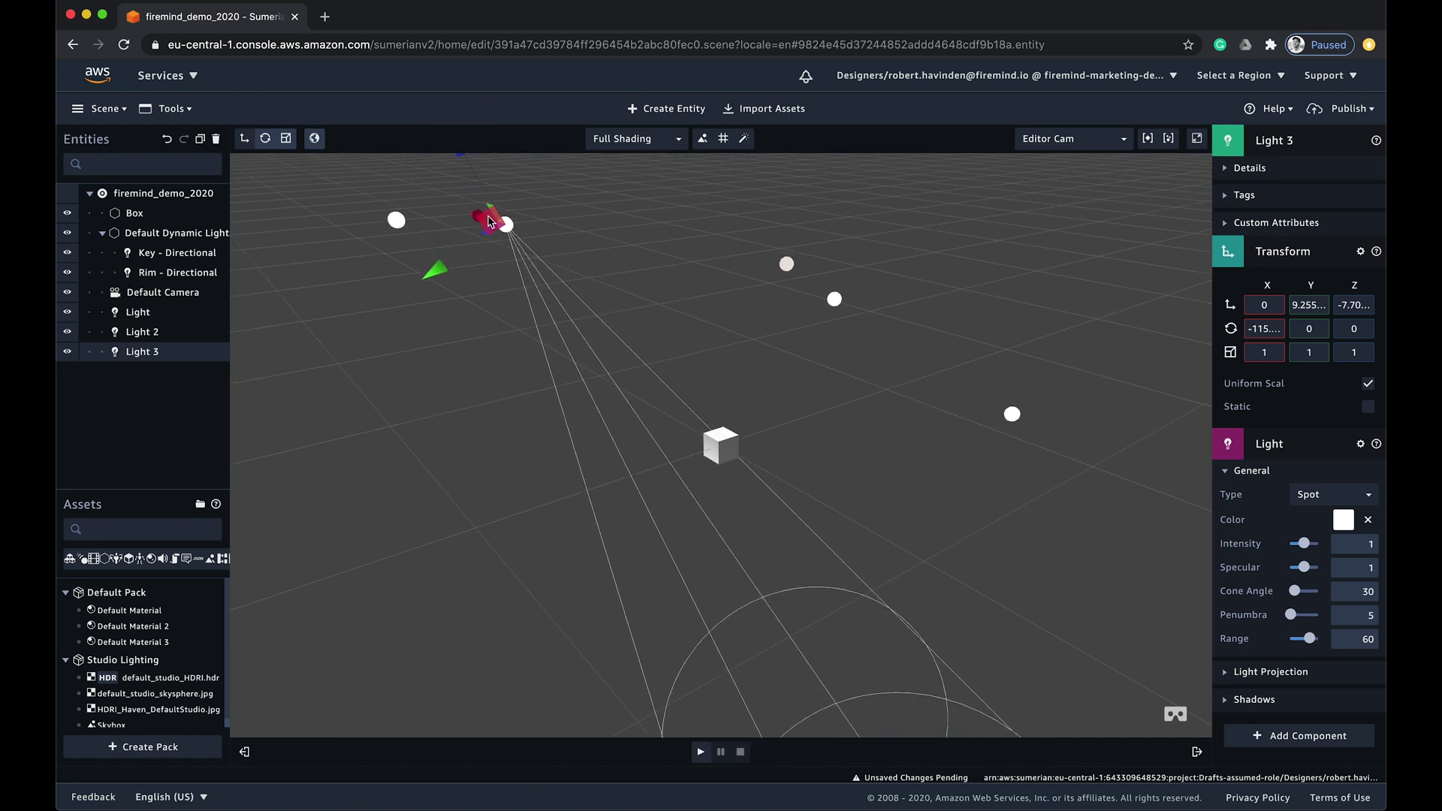
left_click_drag(488, 221, 499, 155)
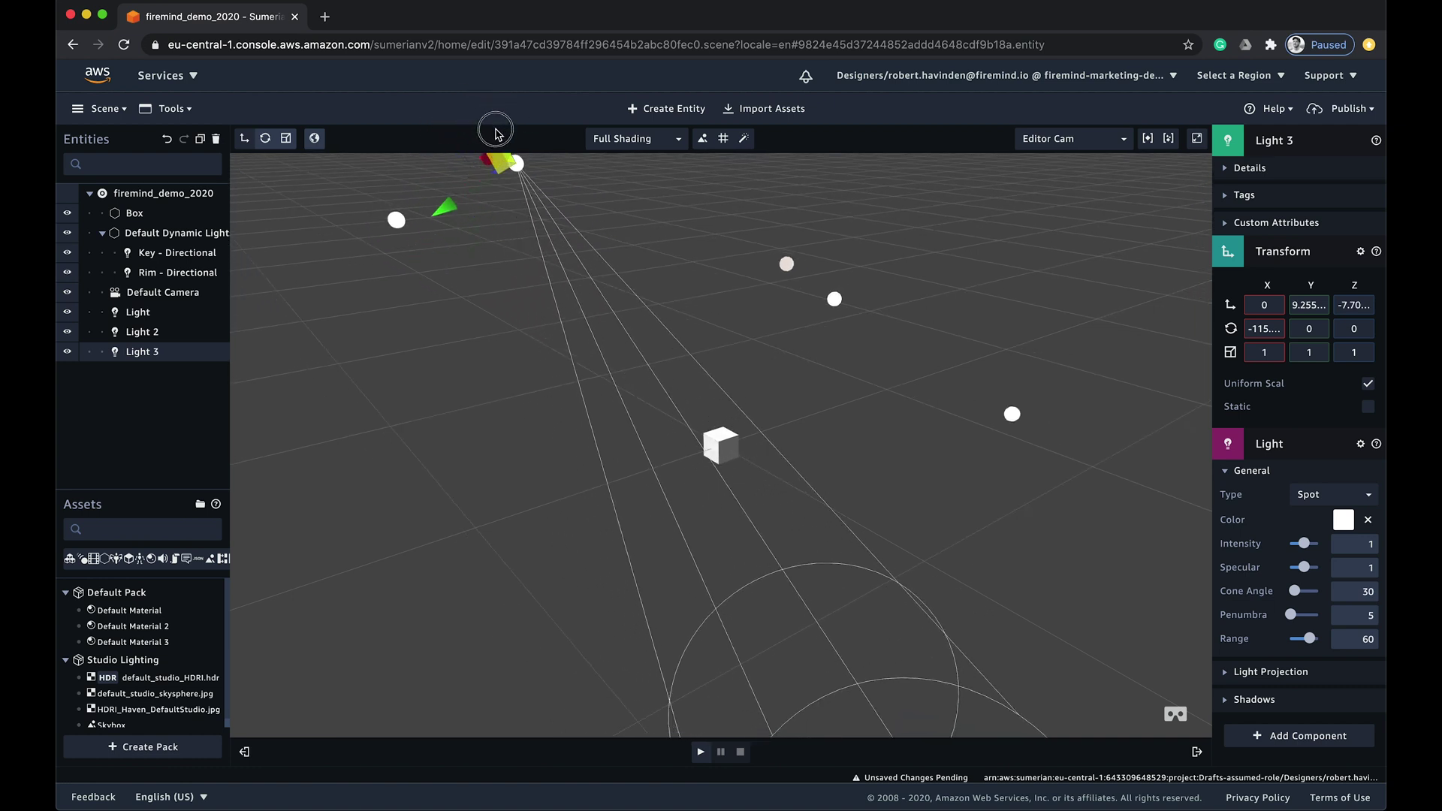
scroll(734, 462, "up", 3)
scroll(735, 462, "up", 6)
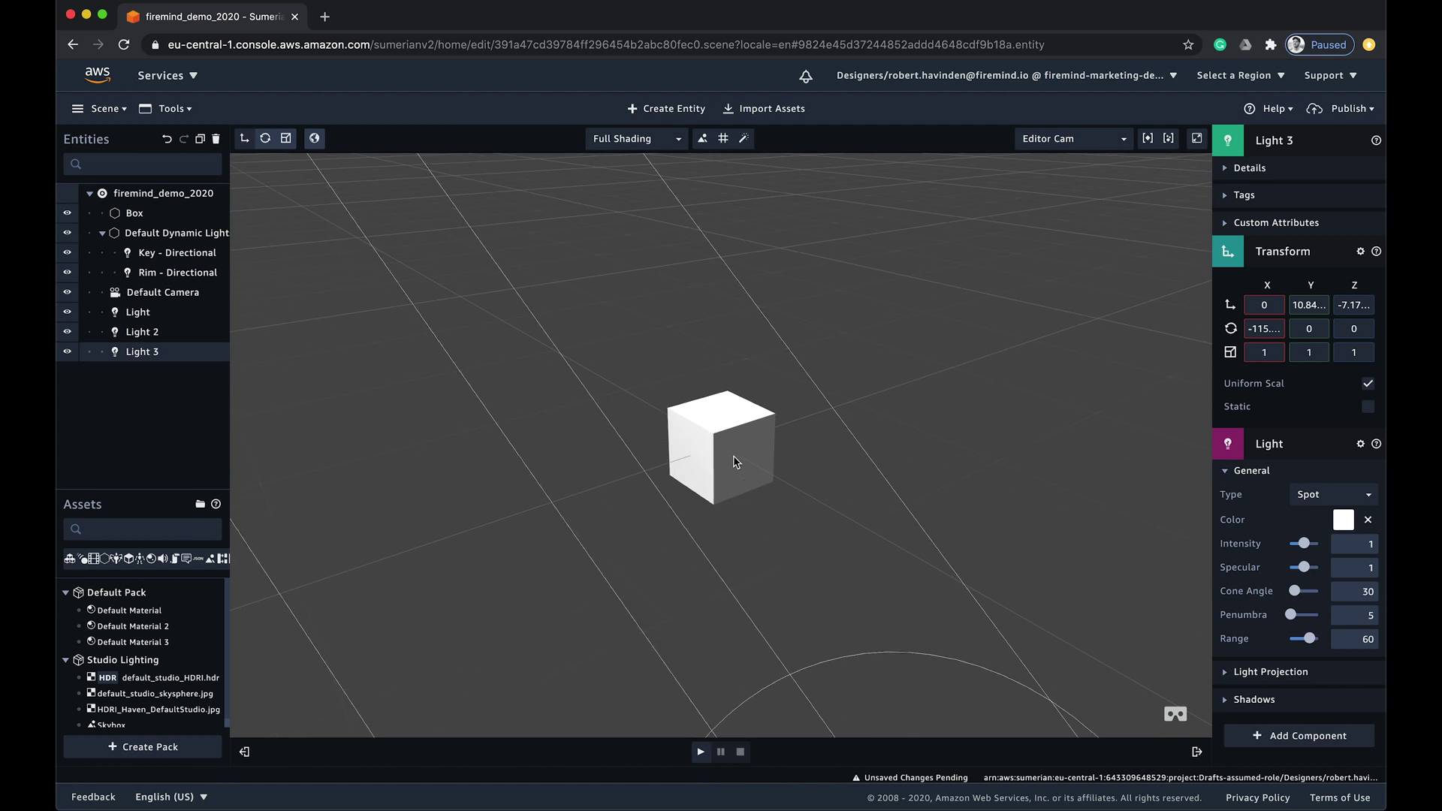
Select the Box and orbit to view it front-on
left_click(766, 459)
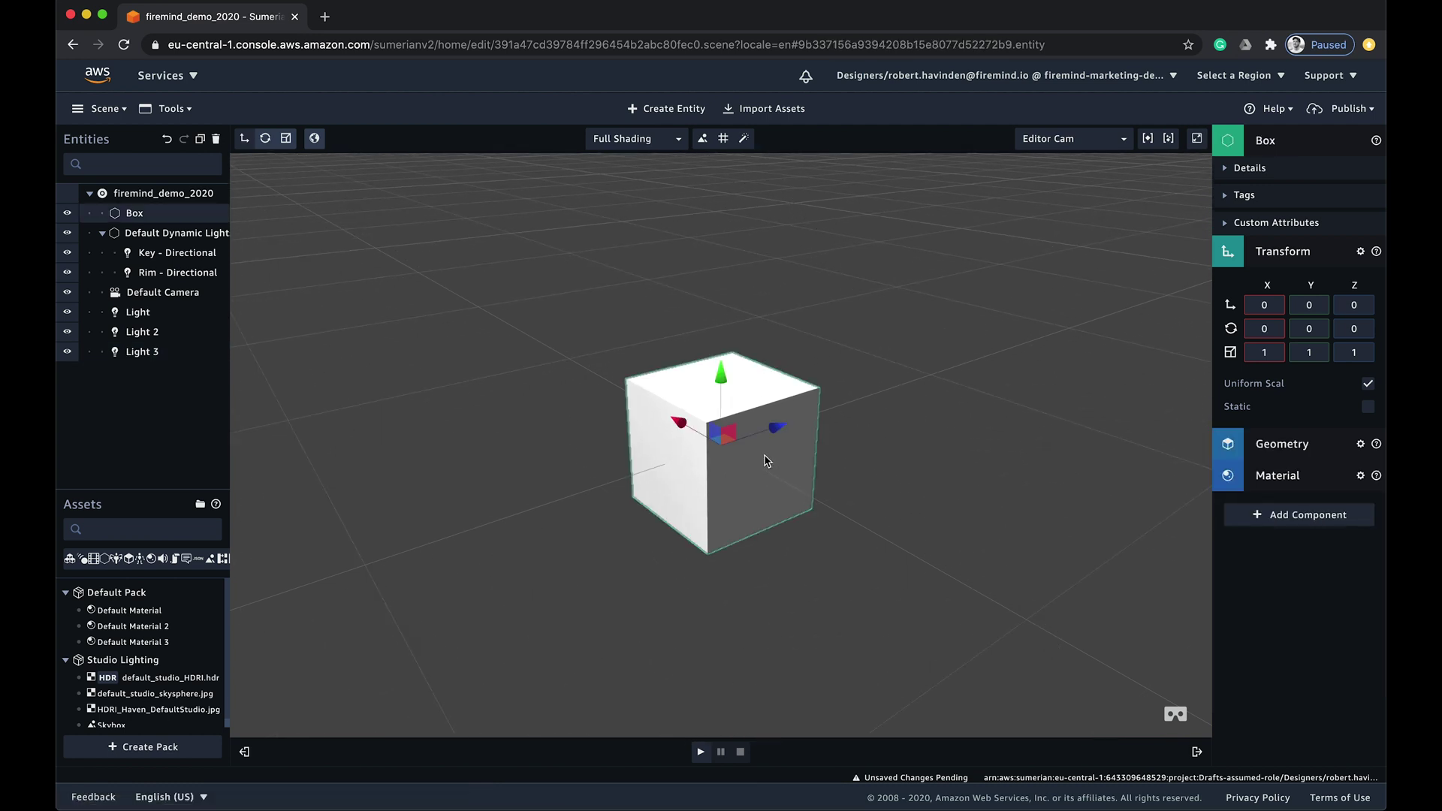
scroll(766, 460, "up", 5)
left_click_drag(905, 432, 560, 408)
Publish the scene via Create public link and copy the generated scene URL
left_click(1023, 440)
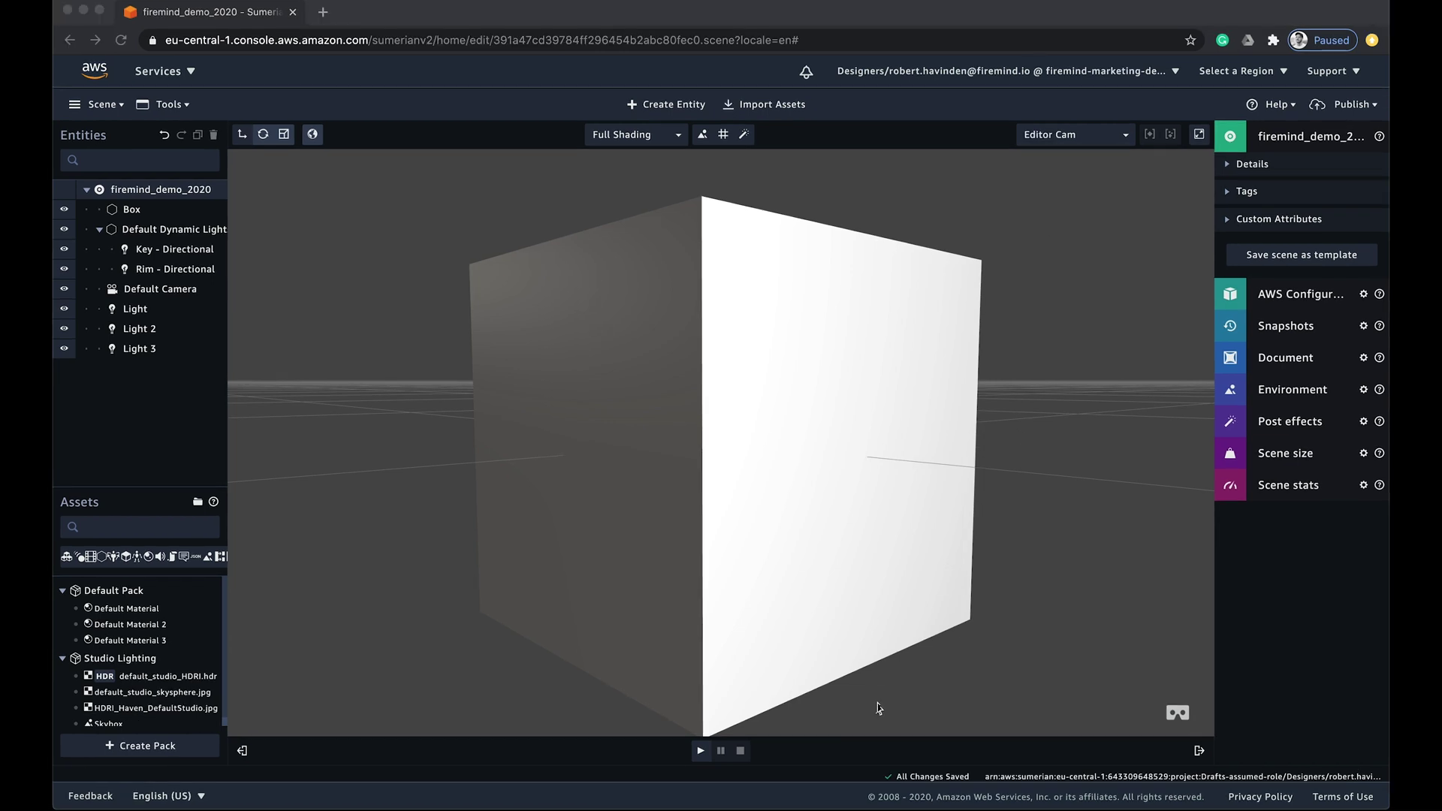
scroll(878, 708, "down", 3)
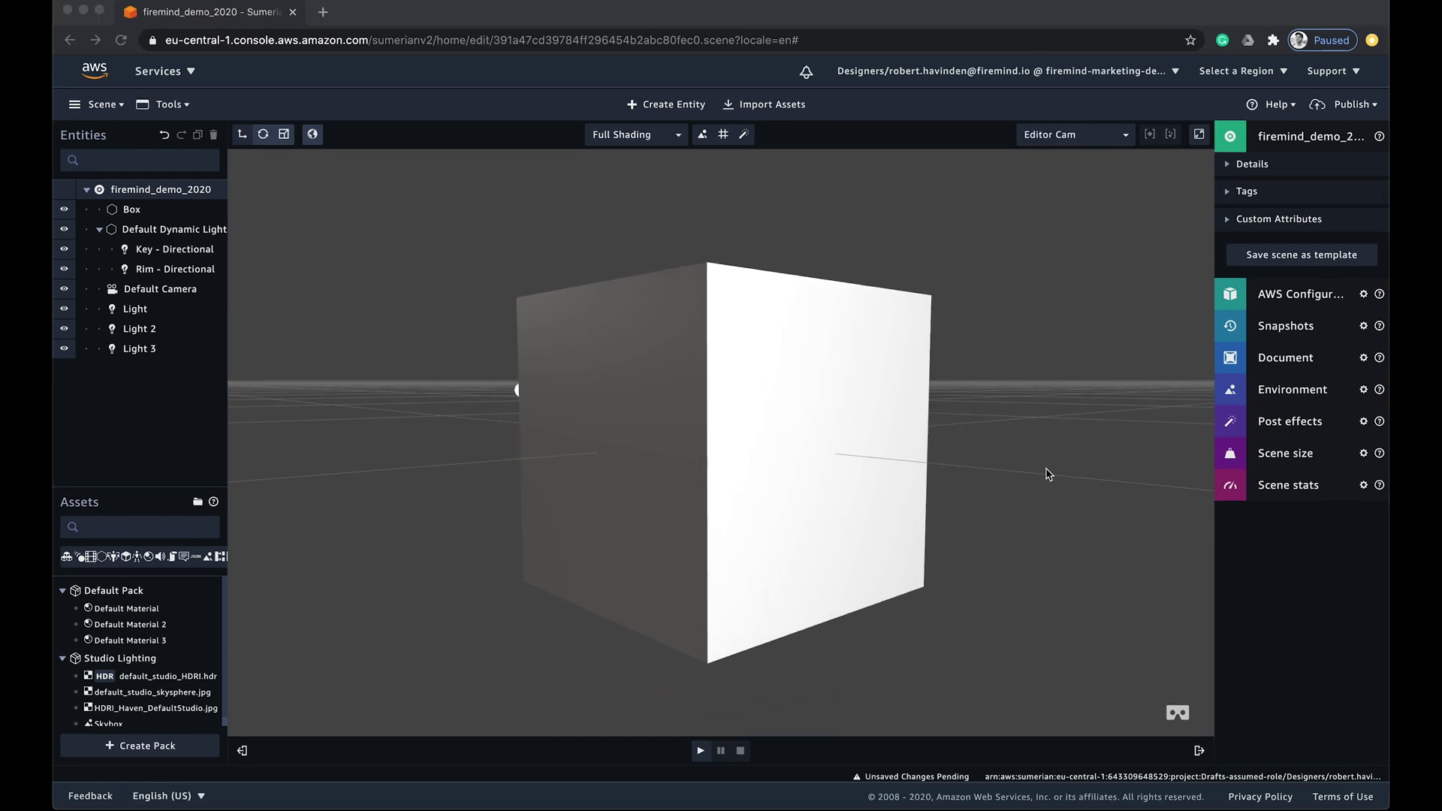
left_click(1350, 106)
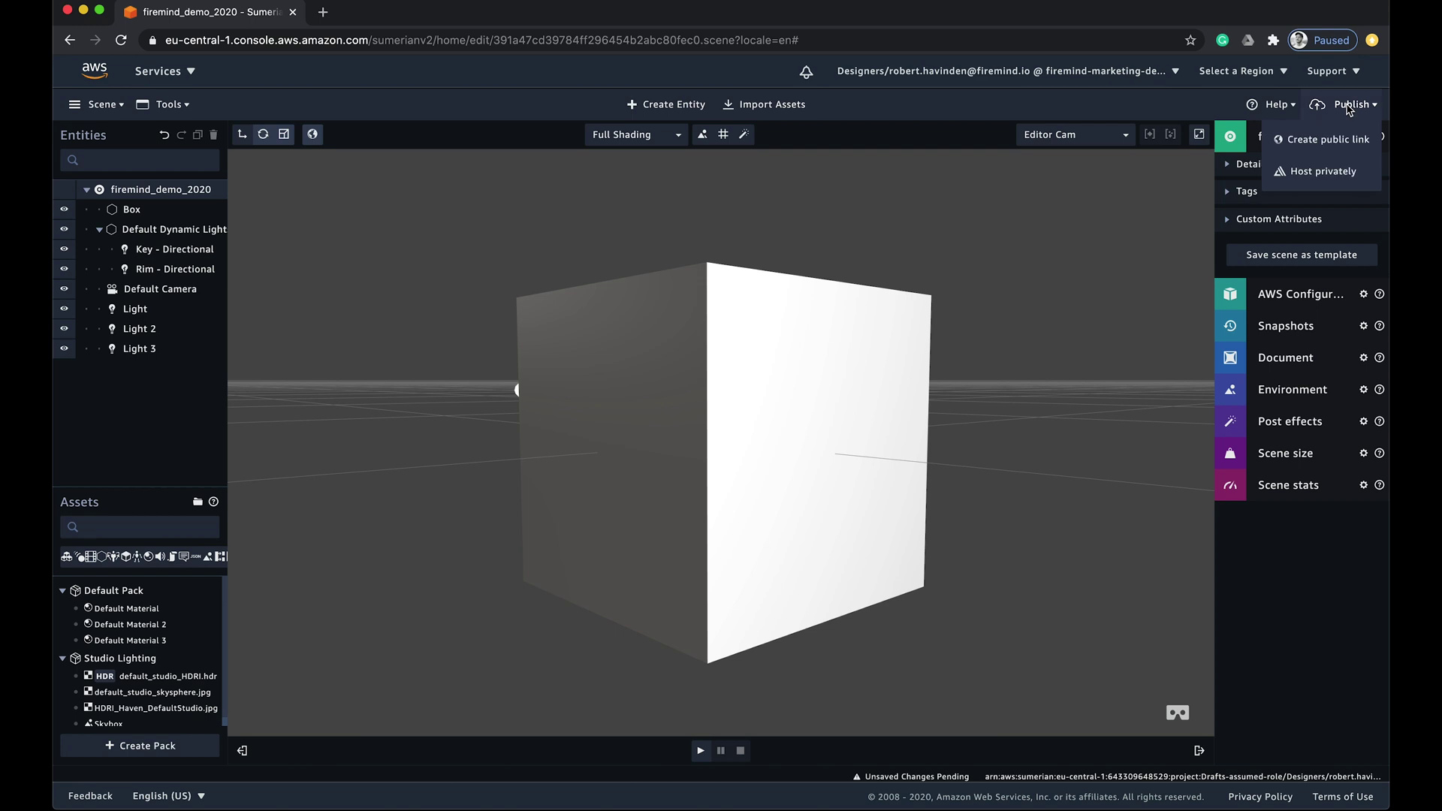
left_click(1320, 143)
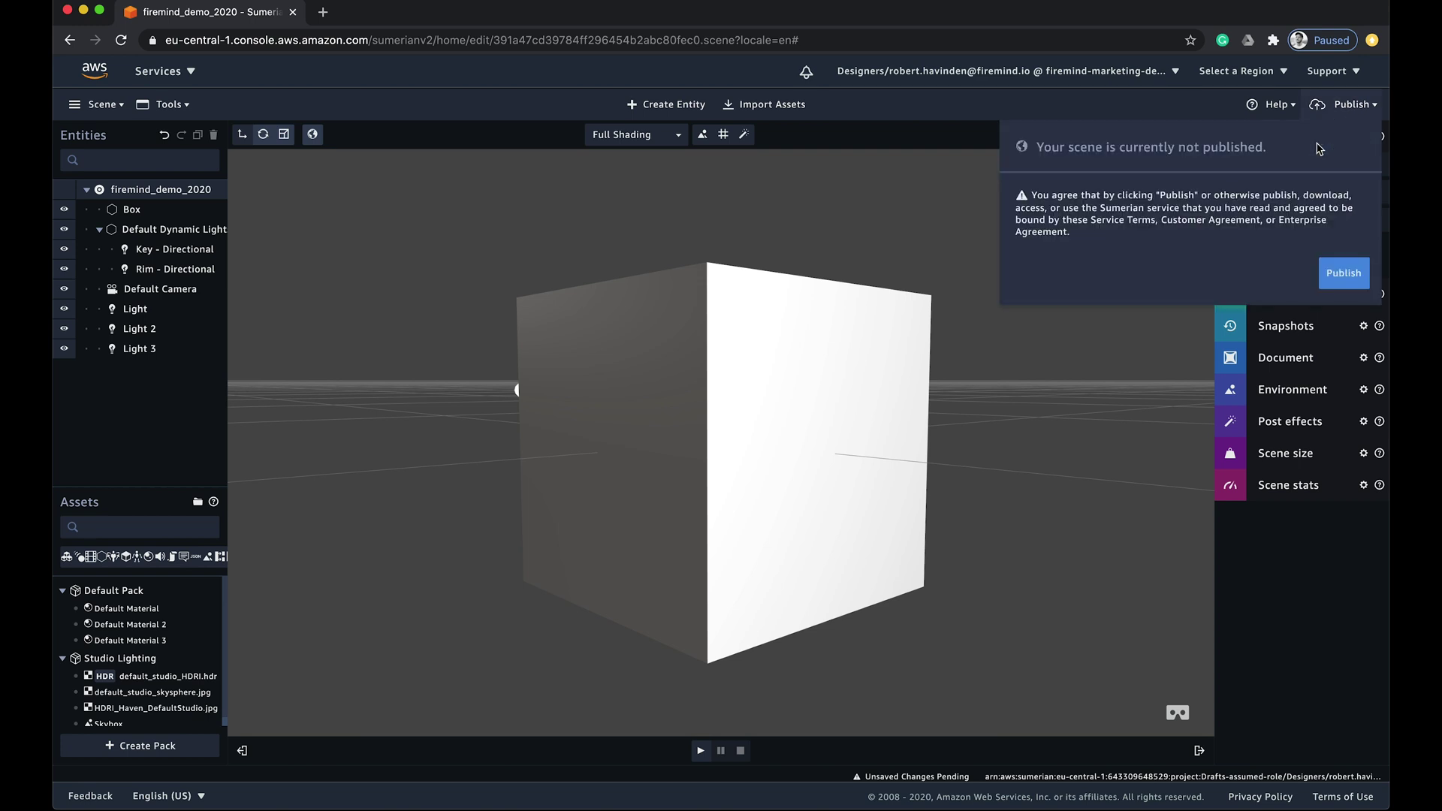
left_click(1339, 271)
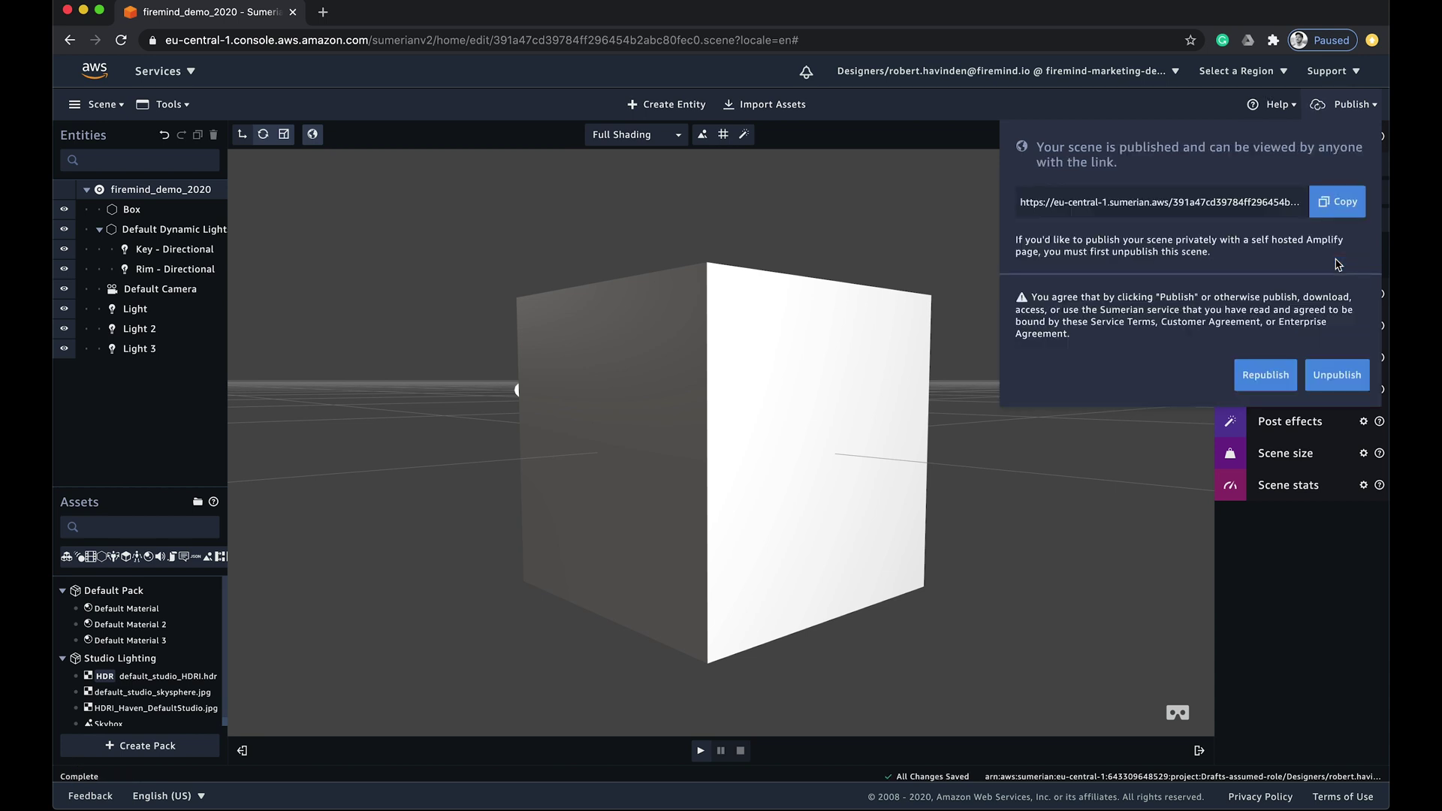
left_click(1334, 217)
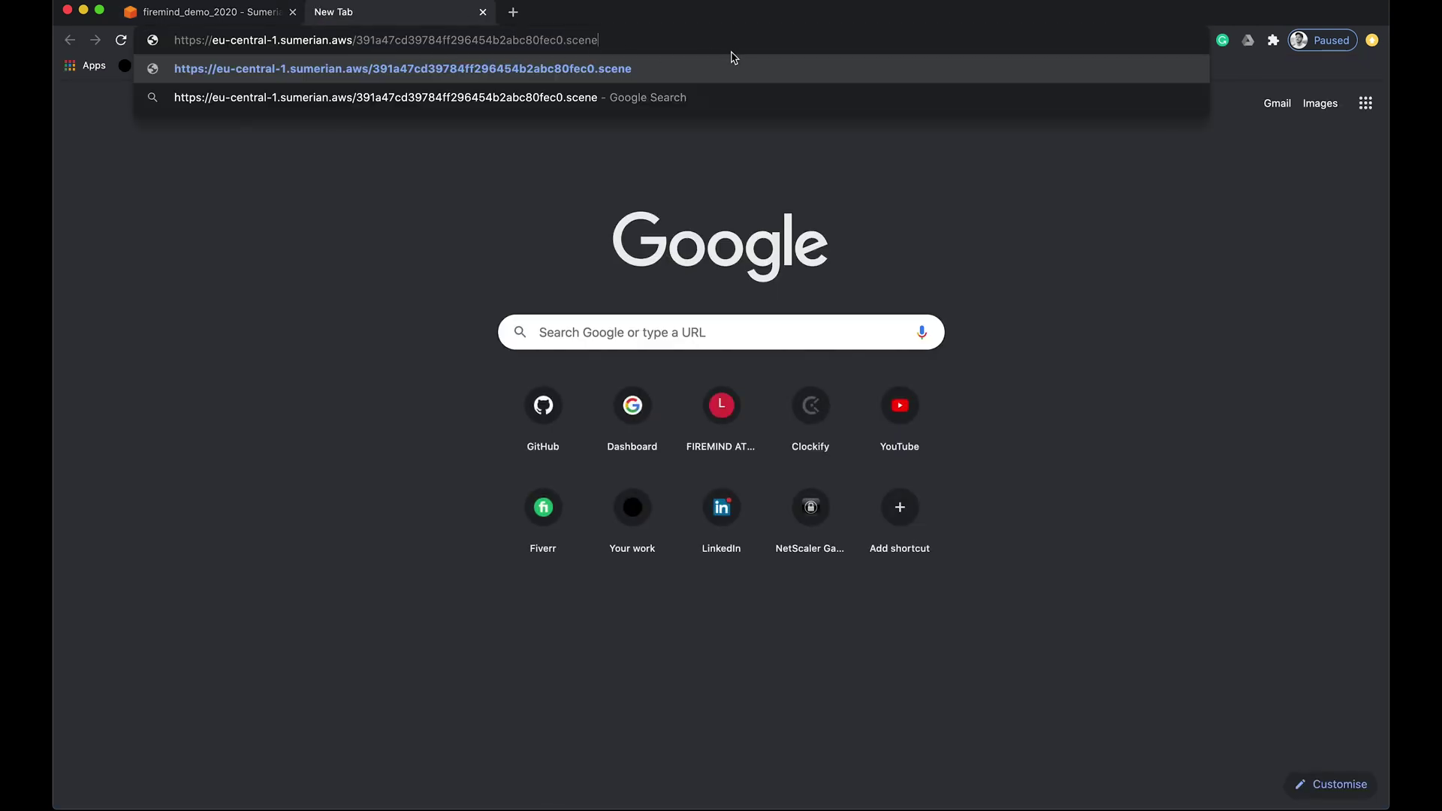
Load the pasted public scene URL in the new Chrome tab
key("Return")
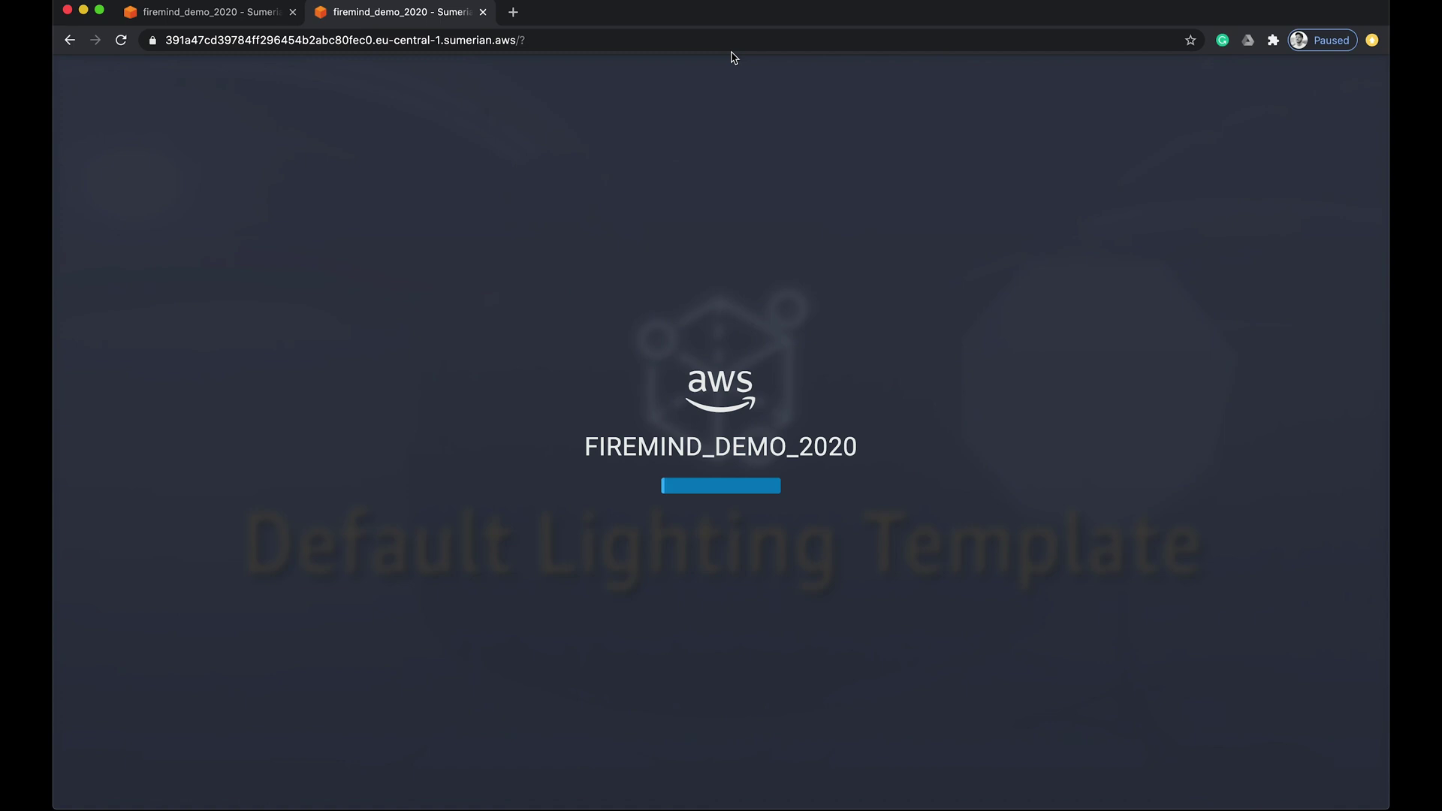